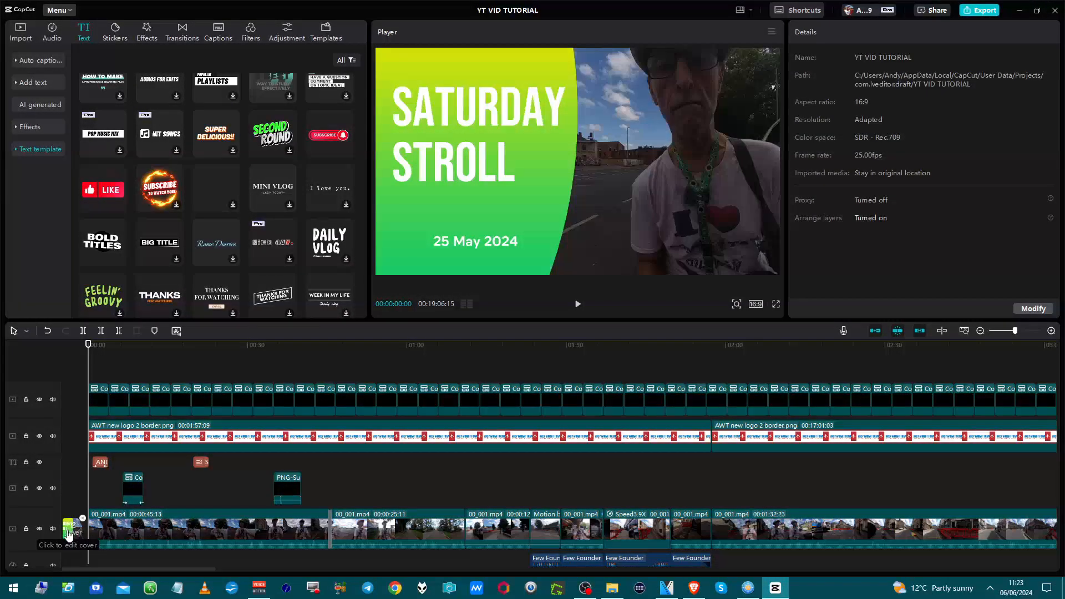
Open the video cover for editing and start editing the "SATURDAY STROLL" title text.
left_click(67, 532)
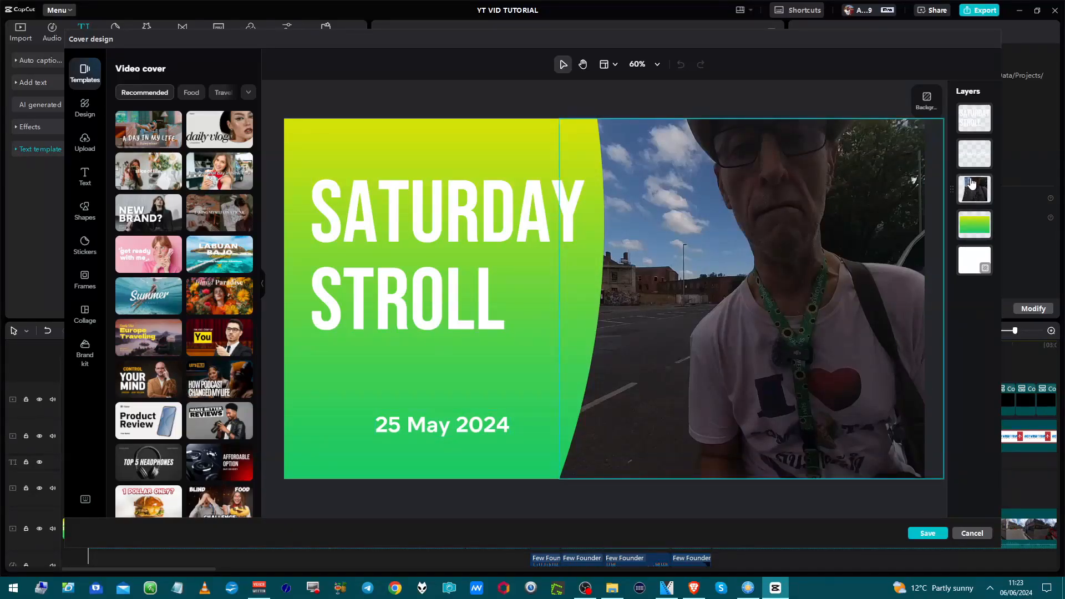
left_click(968, 128)
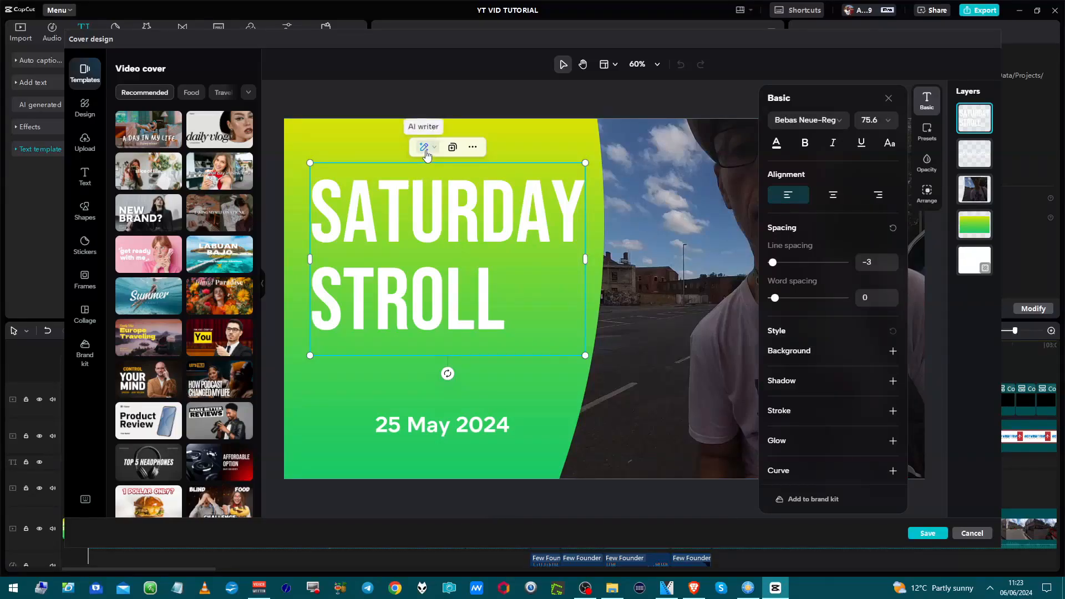
triple_click(474, 297)
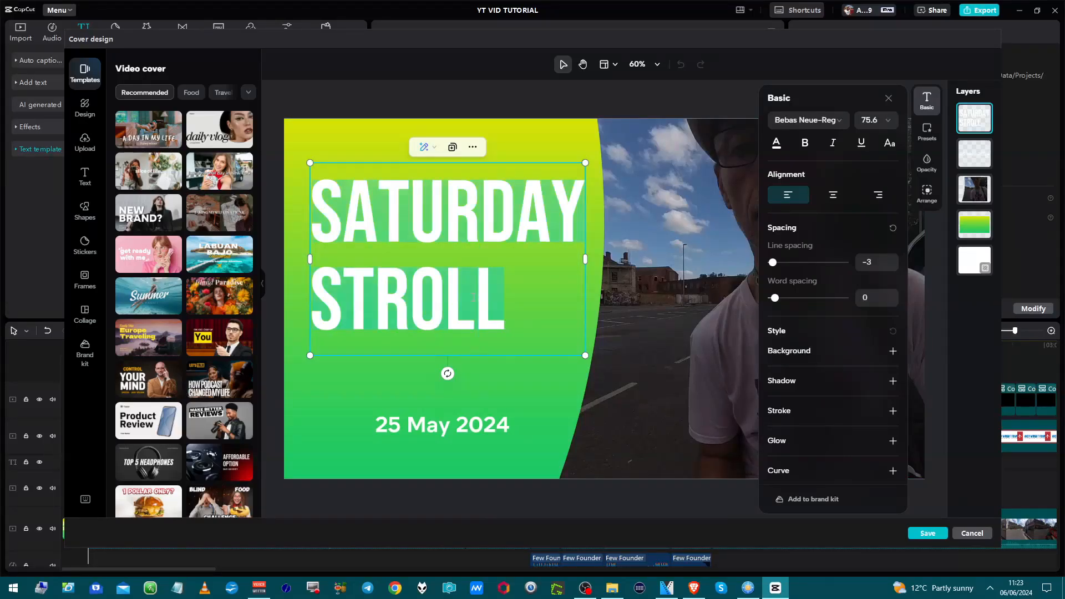
left_click(507, 300)
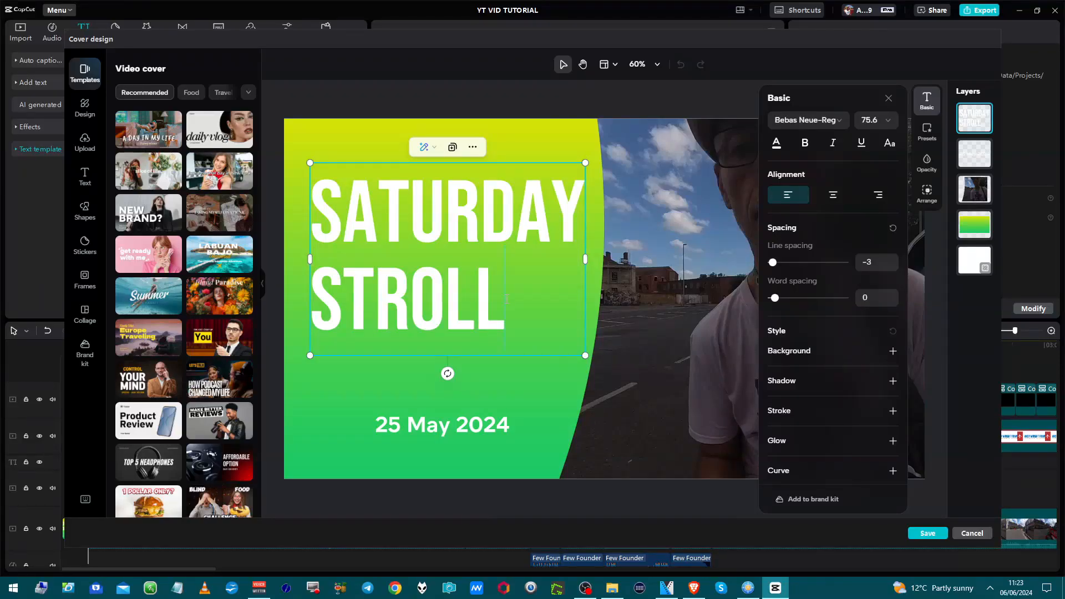
Select the entire "SATURDAY STROLL" title text and add a dark stroke in colour 16161D around it.
key("shift+Left")
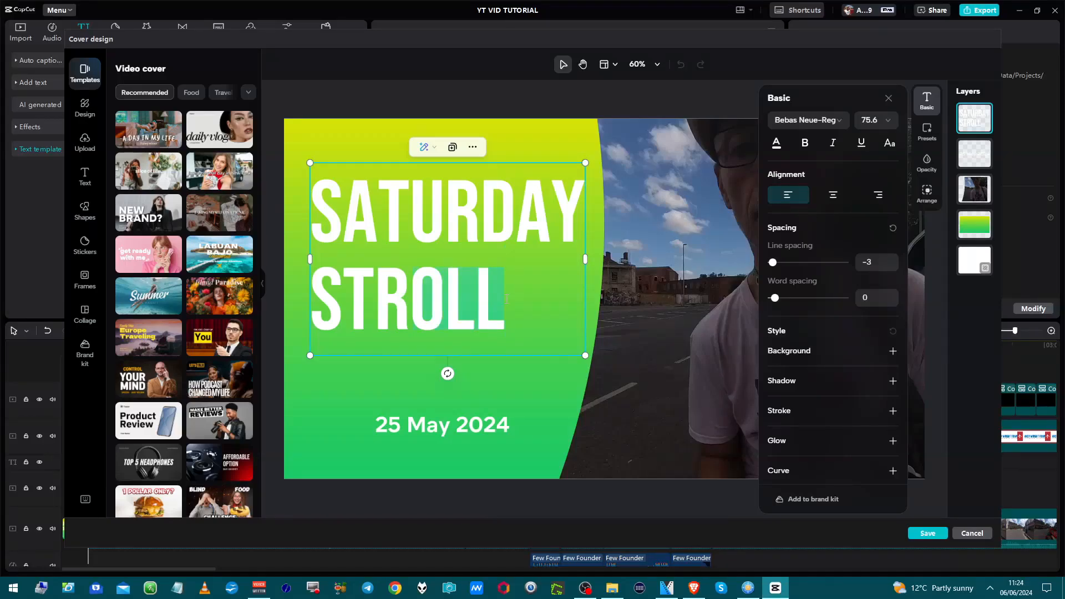
key("shift+Left")
key("shift+Left")
key("shift+Left")
key("shift+Left")
key("shift+Left")
key("shift+Left")
key("shift+Left")
key("shift+Left")
key("shift+Left")
key("shift+Left")
key("shift+Left")
key("shift+Left")
key("shift+Left")
key("shift+Right")
key("shift+Right")
key("shift+Right")
key("shift+Right")
key("shift+Right")
key("shift+Right")
key("shift+Right")
key("shift+Right")
key("shift+Right")
key("shift+Right")
key("shift+Right")
key("shift+Right")
key("shift+Right")
key("shift+Right")
key("shift+Right")
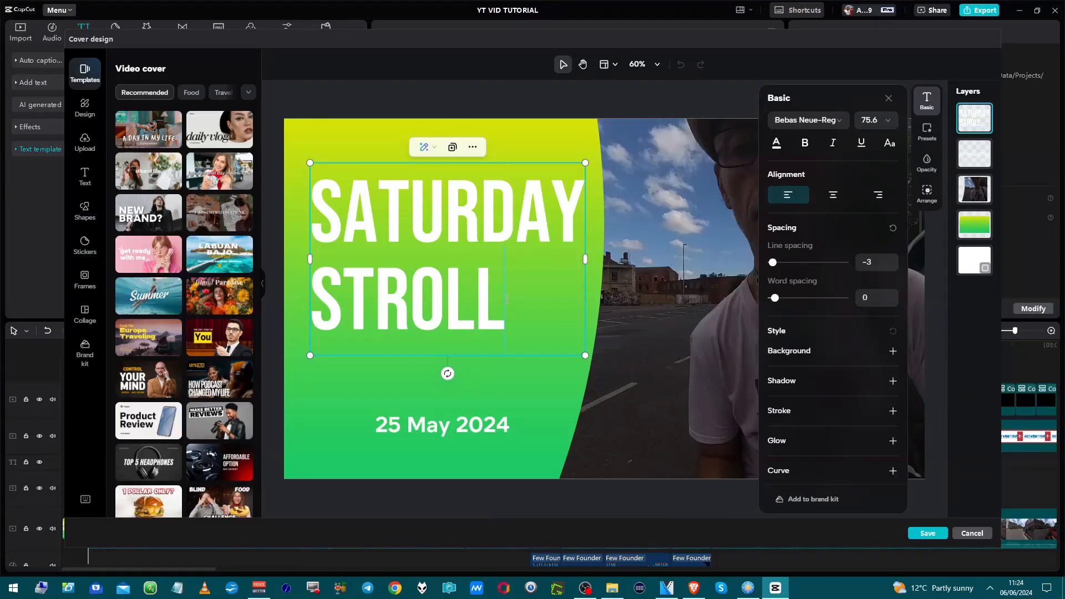
key("shift+Up")
key("shift+Left")
key("shift+Left")
key("shift+Left")
key("shift+Left")
key("shift+Left")
key("shift+Left")
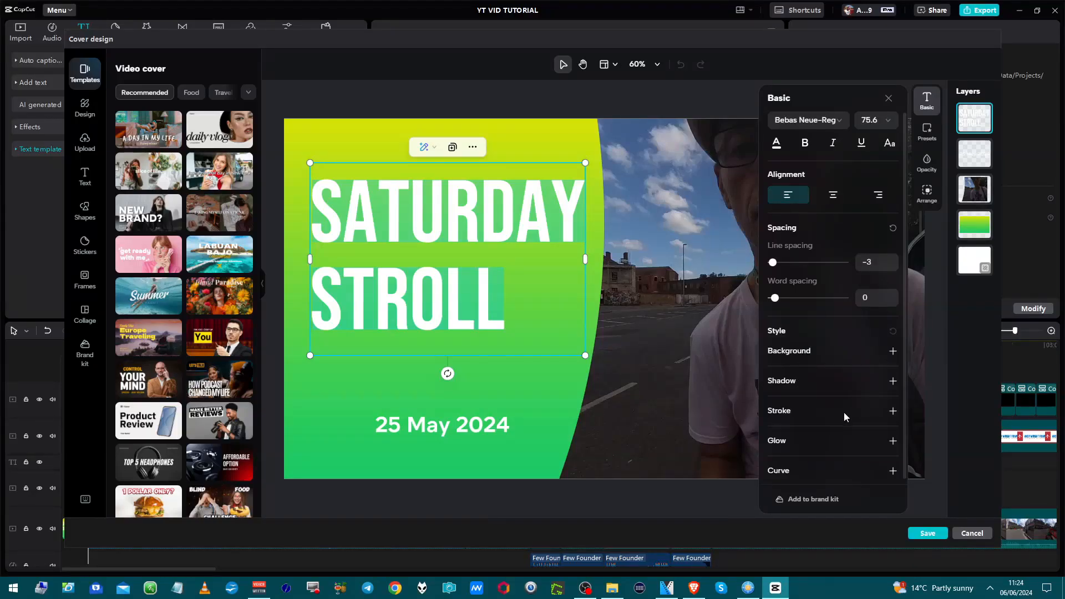
left_click(892, 412)
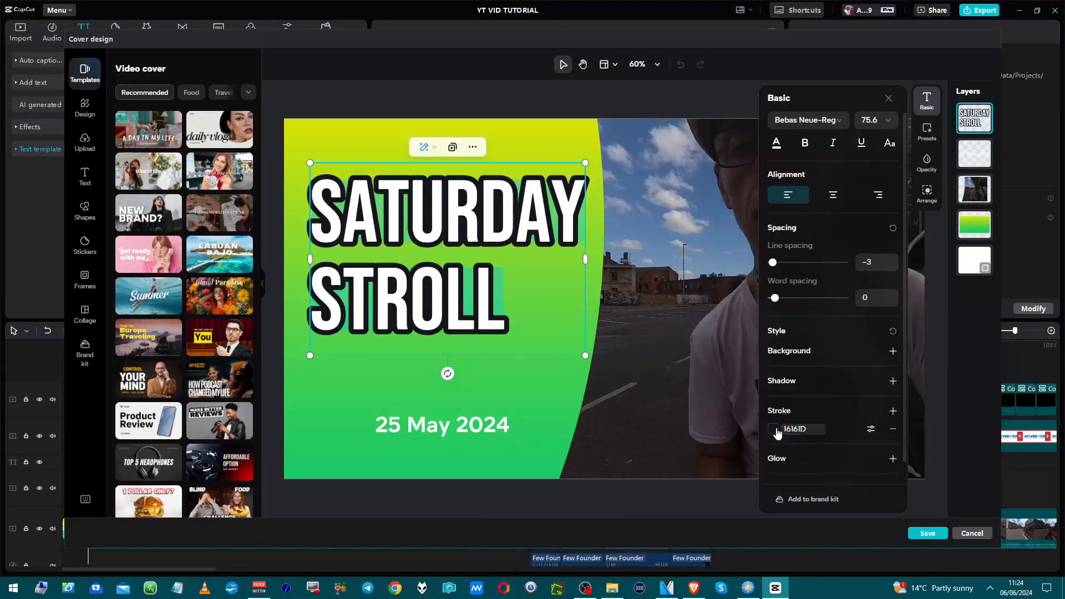
left_click(871, 433)
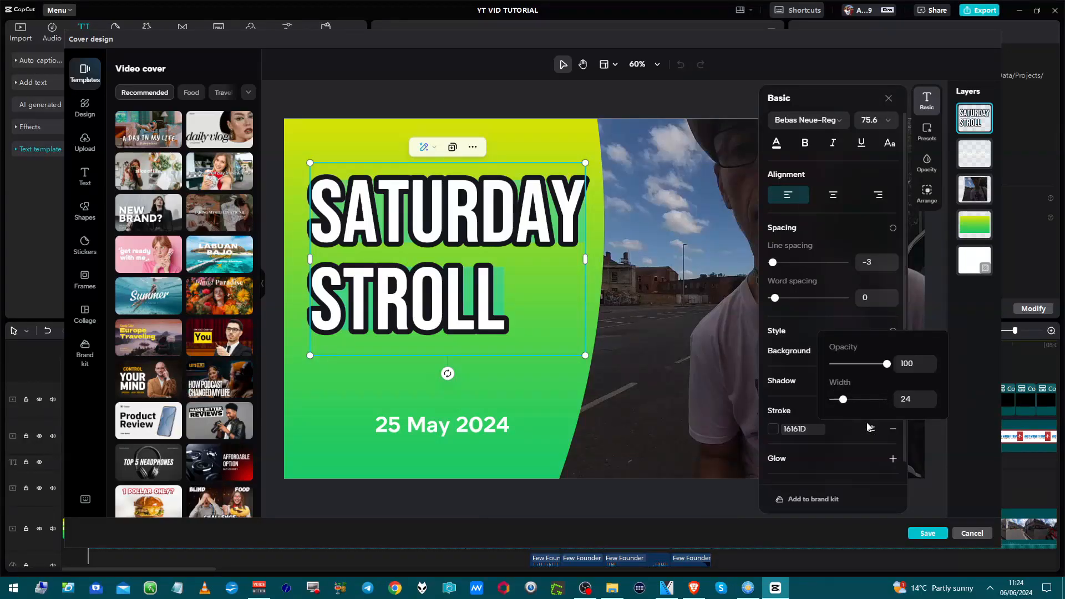
left_click(850, 444)
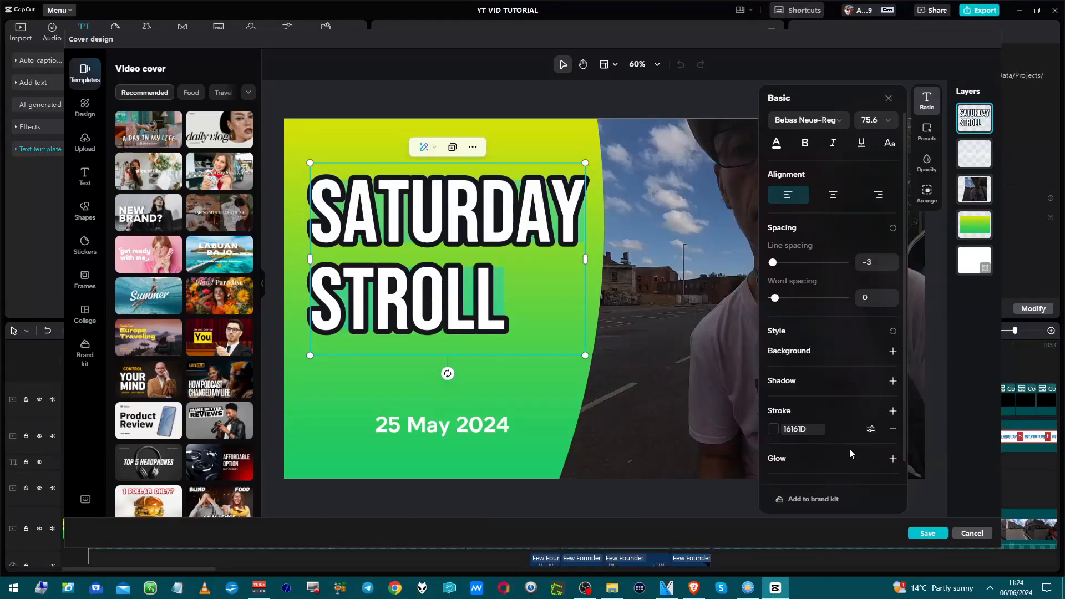
Try a white FFFFFF glow around the title text.
left_click(894, 461)
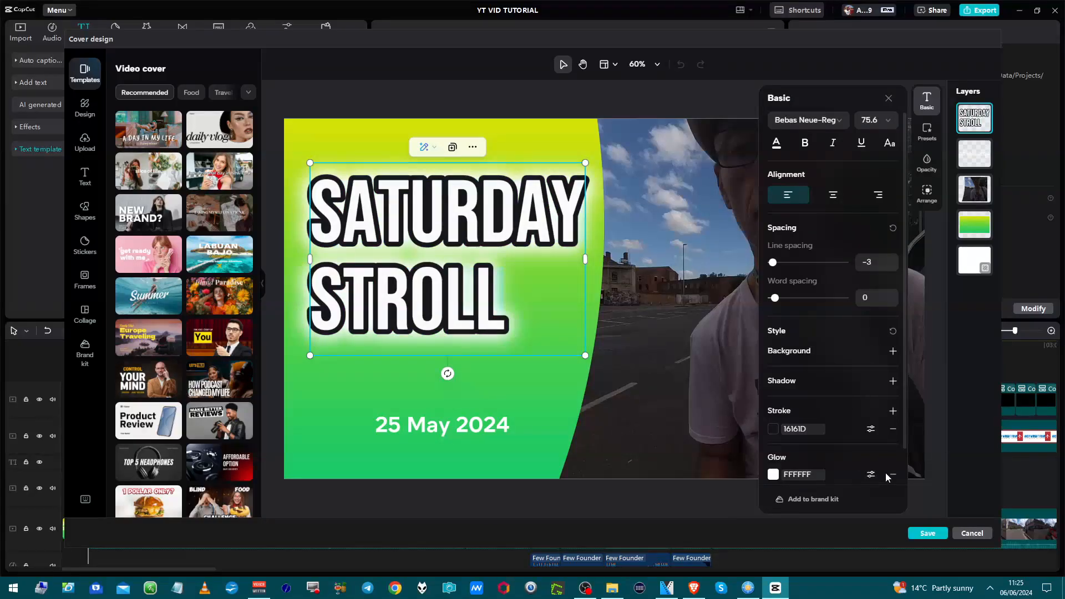
scroll(887, 472, "down", 2)
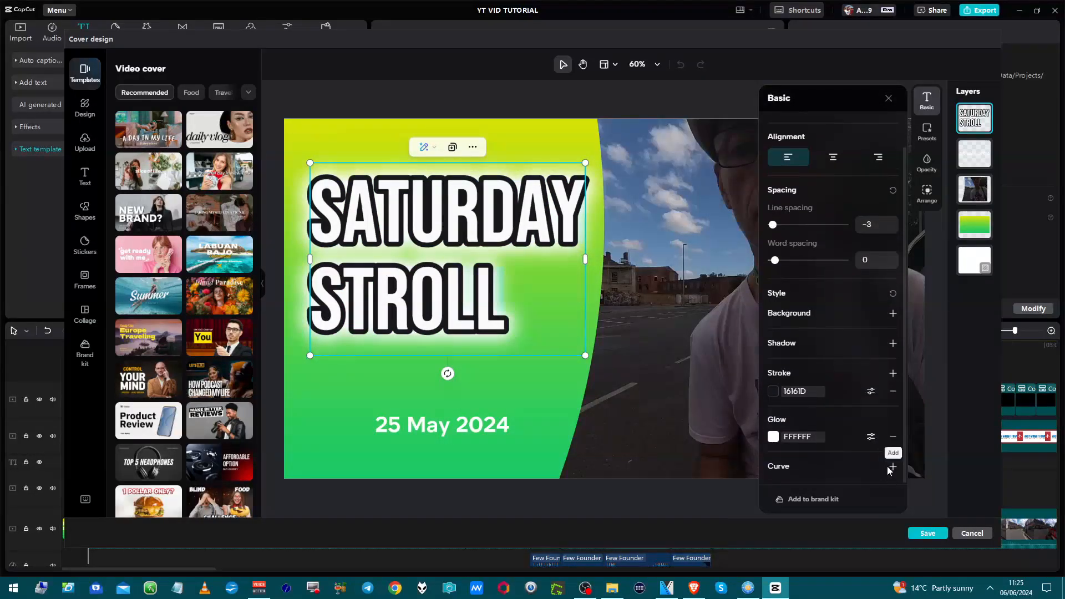
left_click(892, 438)
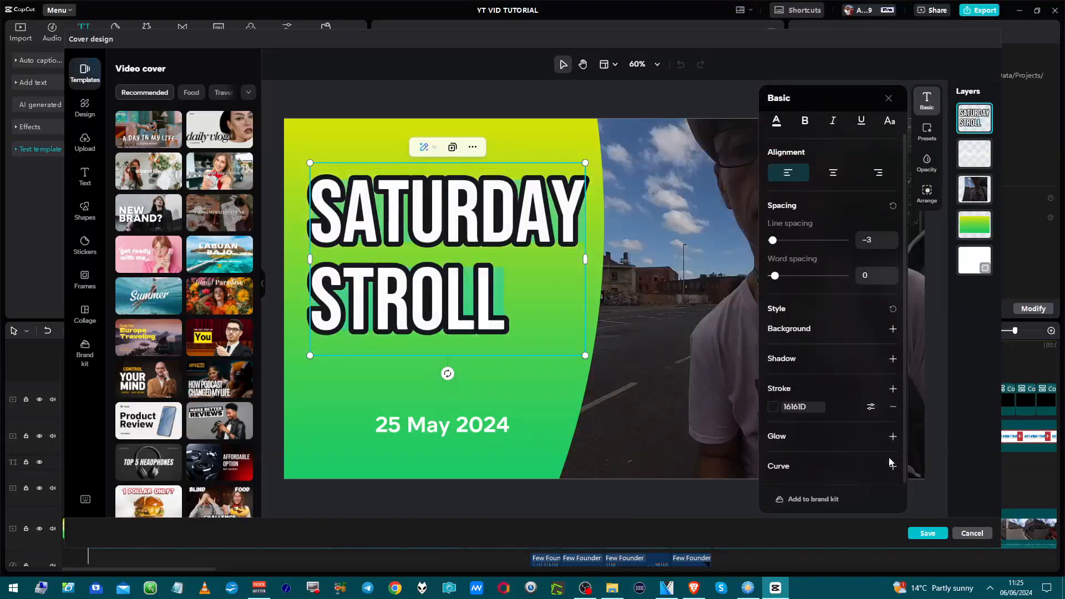
Add a curve to the title text and set its value to -92.
left_click(893, 467)
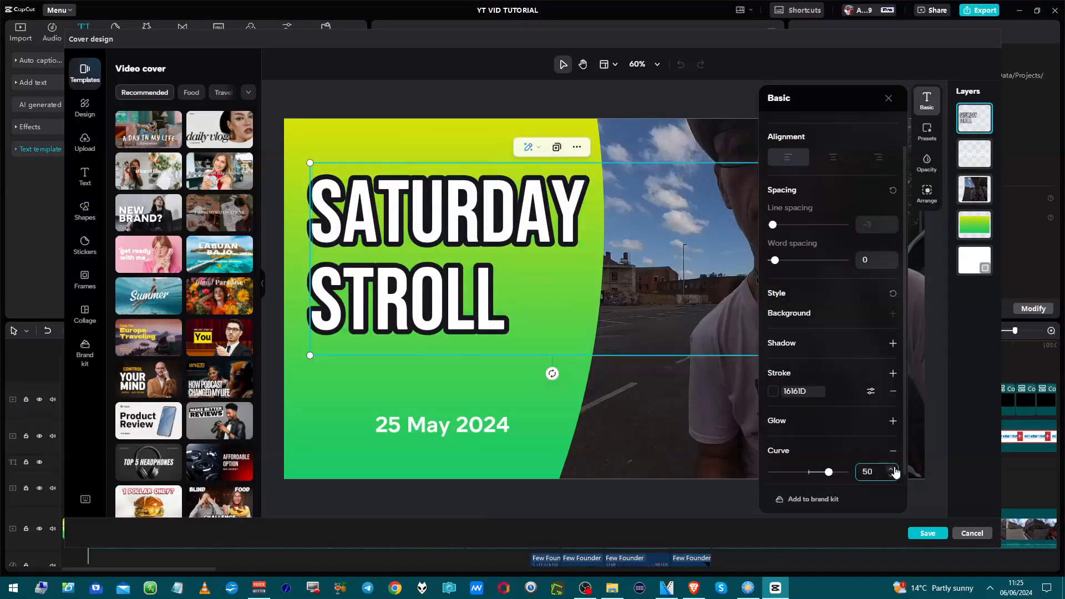
scroll(881, 450, "up", 3)
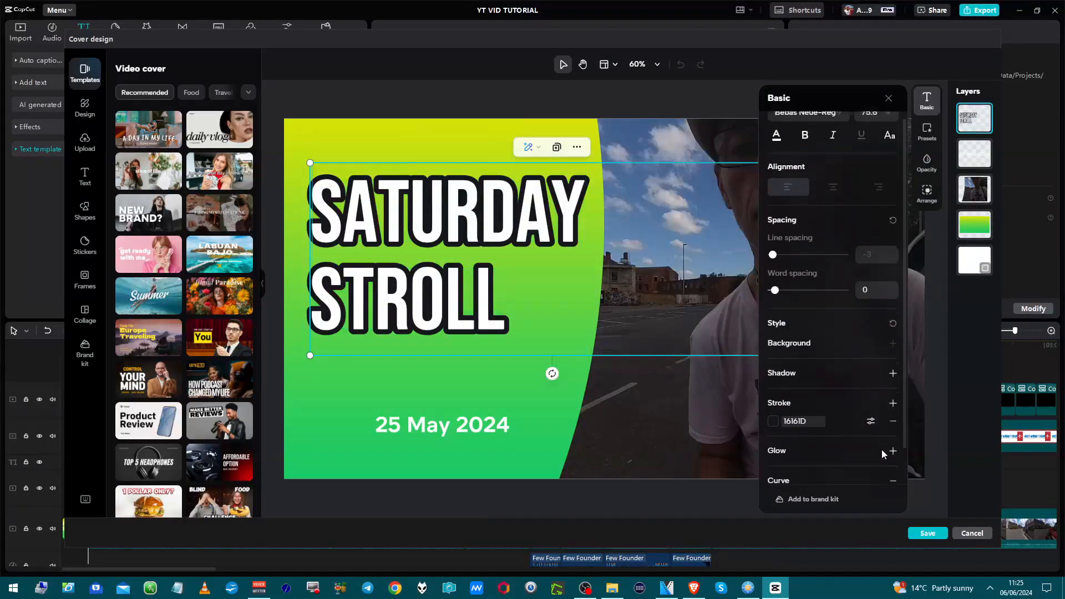
scroll(881, 451, "down", 4)
left_click(863, 463)
left_click_drag(829, 463, 771, 463)
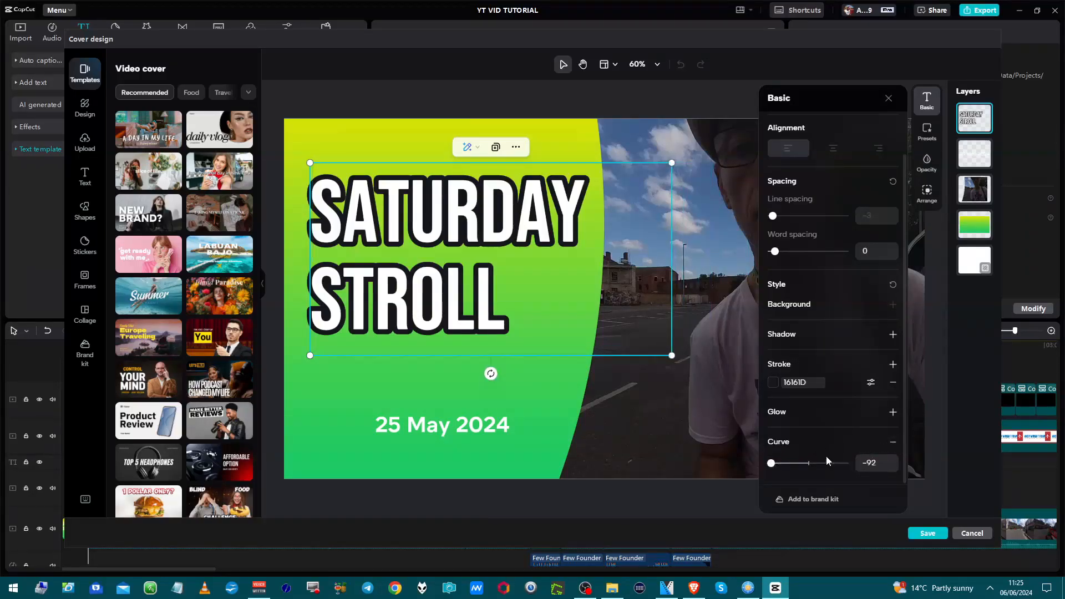
scroll(827, 455, "up", 2)
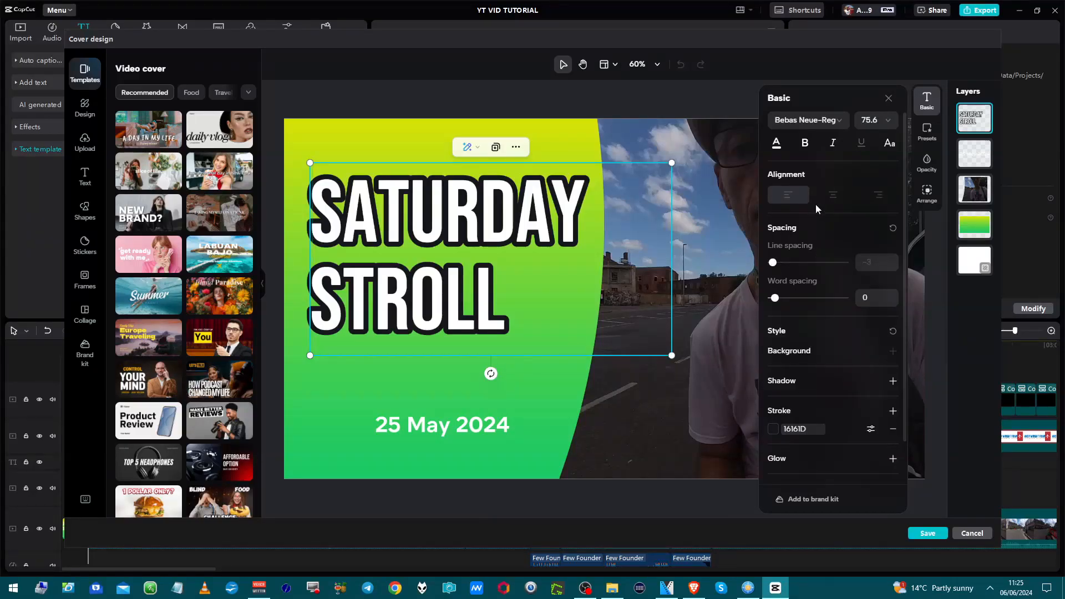
Change the title's font to BowlbyOneSC-Regular.
left_click(805, 123)
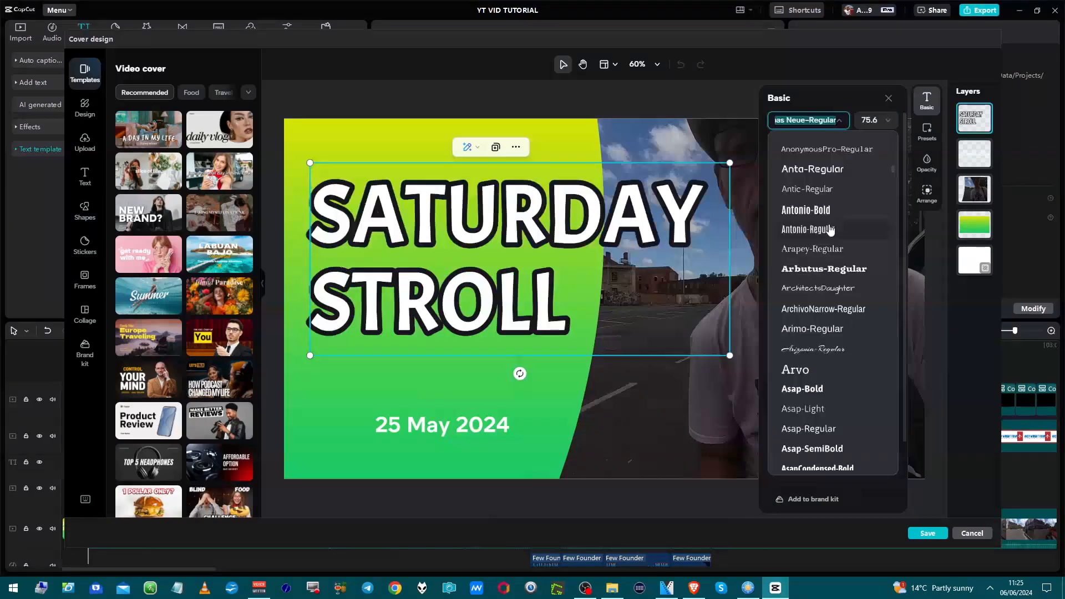
scroll(831, 232, "down", 2)
scroll(830, 232, "down", 12)
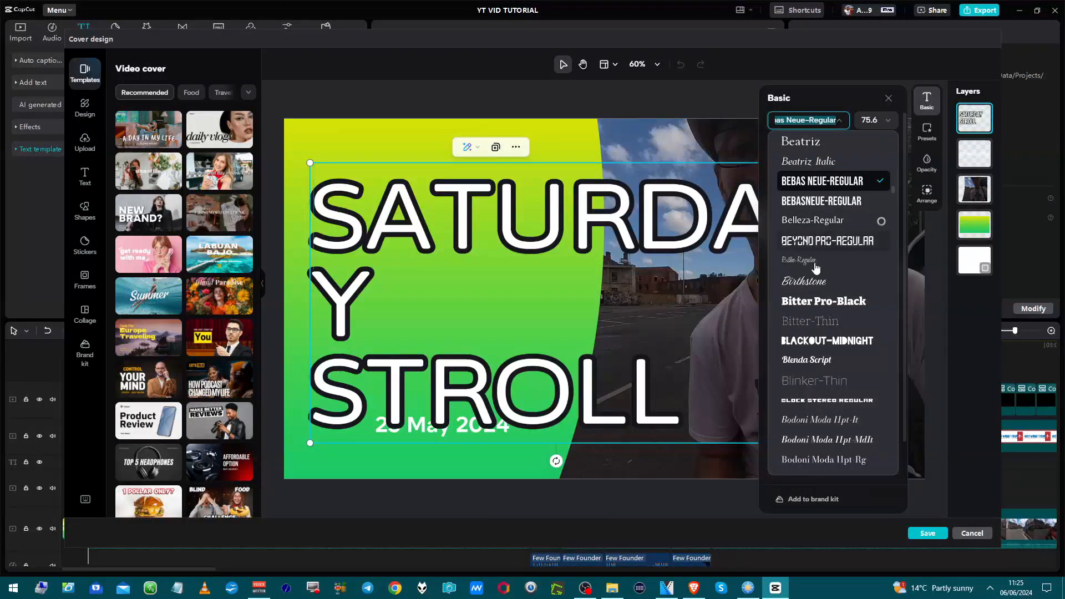
scroll(810, 288, "down", 4)
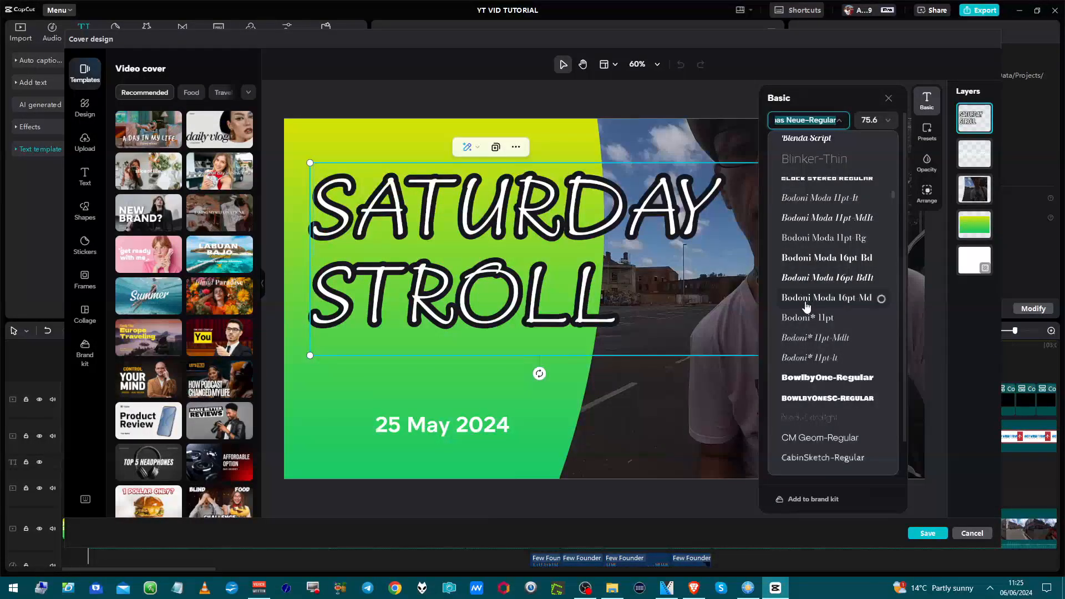
scroll(800, 333, "down", 5)
scroll(801, 327, "up", 4)
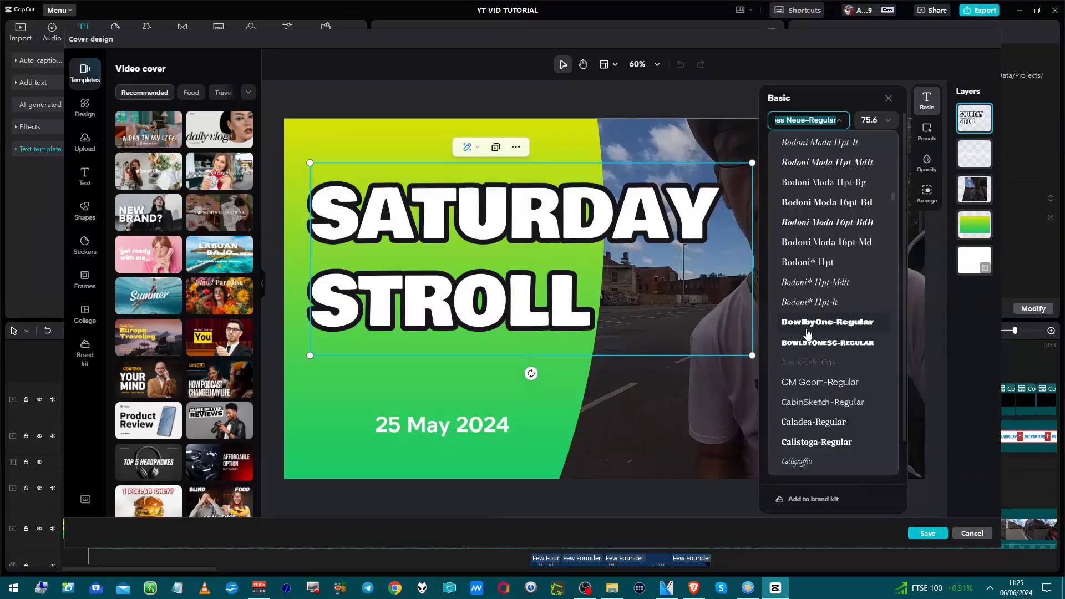
left_click(807, 342)
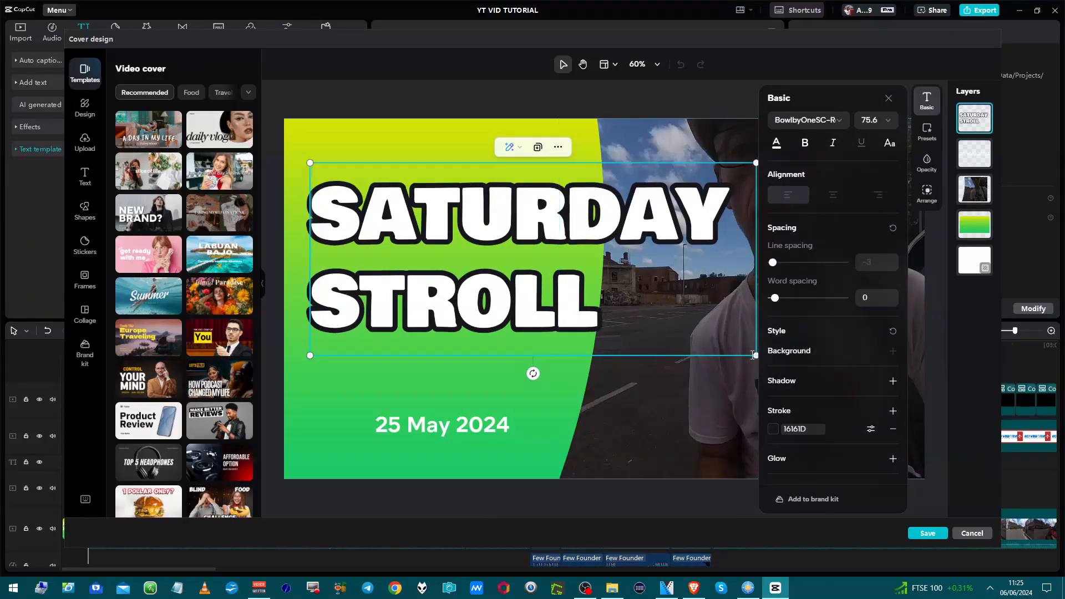
Resize the "SATURDAY STROLL" title by setting its font size to 72.
left_click_drag(754, 355, 735, 385)
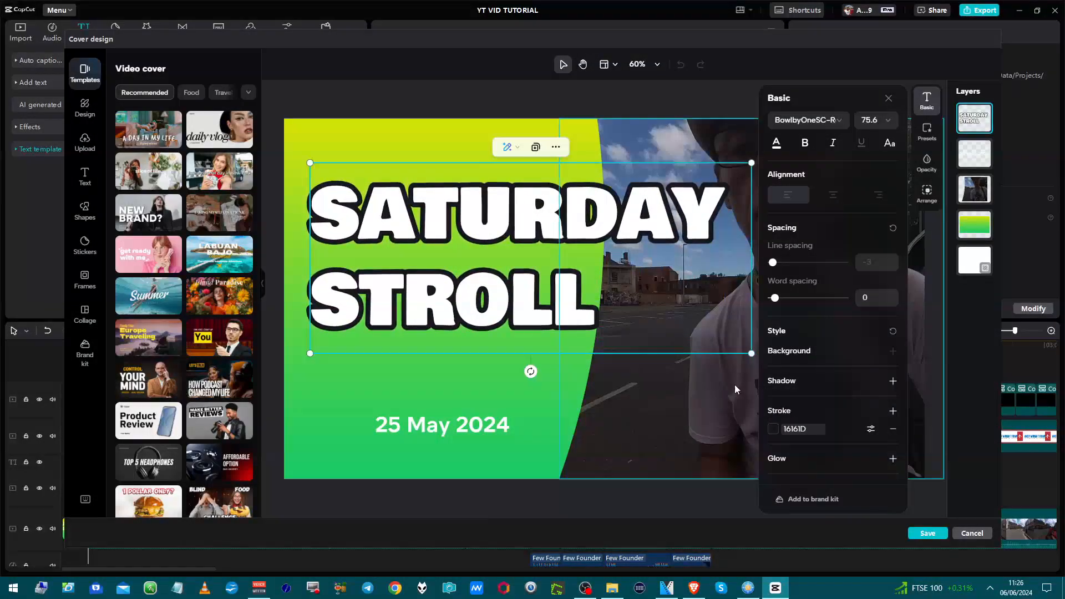
left_click(871, 121)
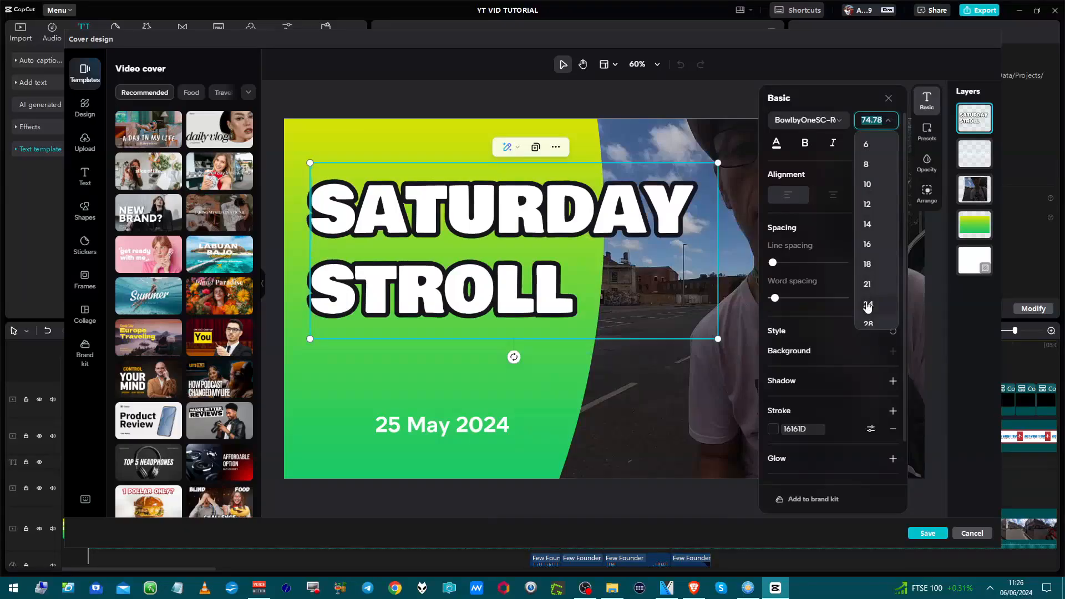
scroll(867, 305, "down", 2)
scroll(867, 304, "down", 6)
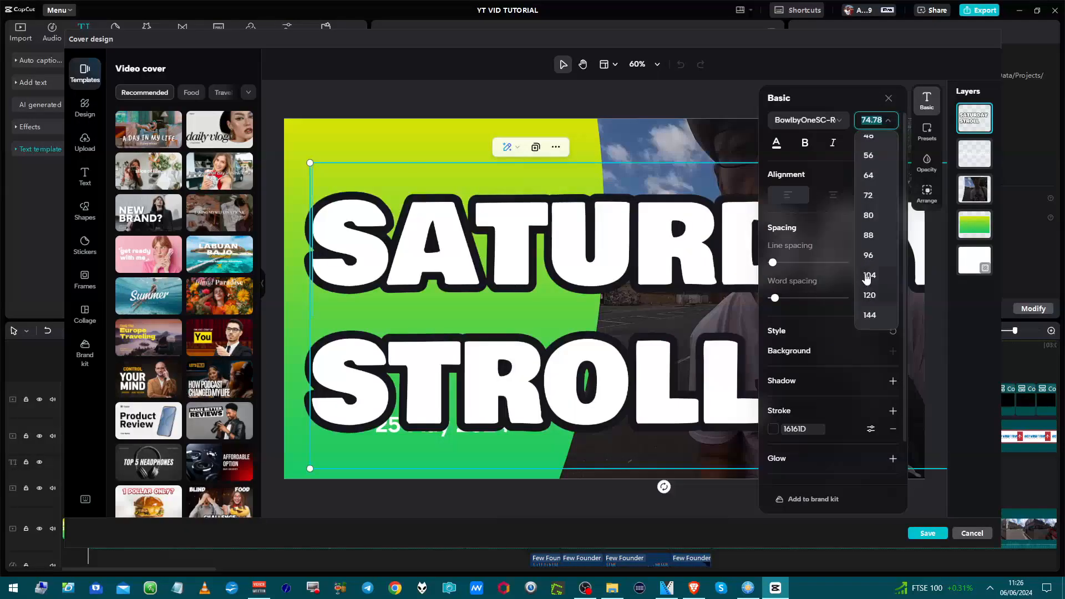
left_click(869, 202)
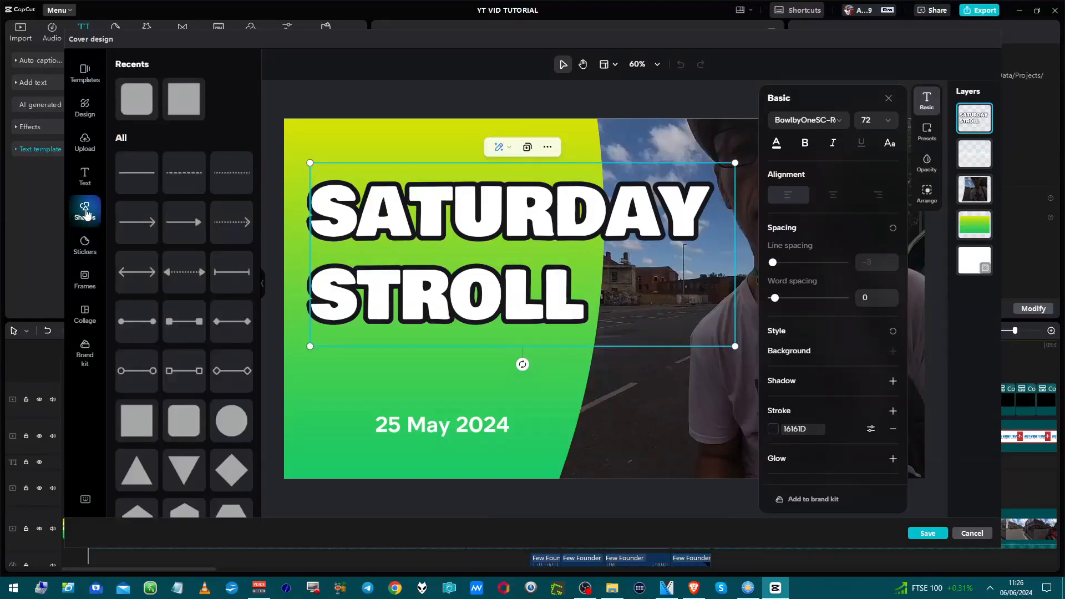
Add the single red heart sticker to the cover and place it in the upper-left corner of the design.
left_click(83, 252)
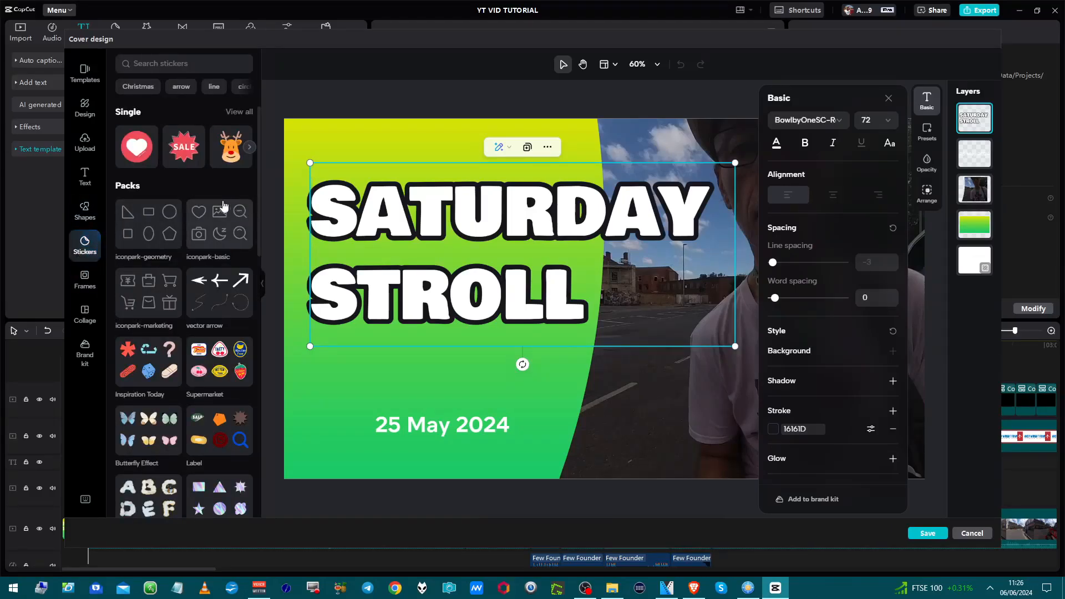
left_click(146, 155)
left_click_drag(582, 269, 321, 167)
Remove the title's curve, and widen its text box to about 1395 × 550 so SATURDAY fits on one line, shifting it slightly up and left.
left_click(448, 263)
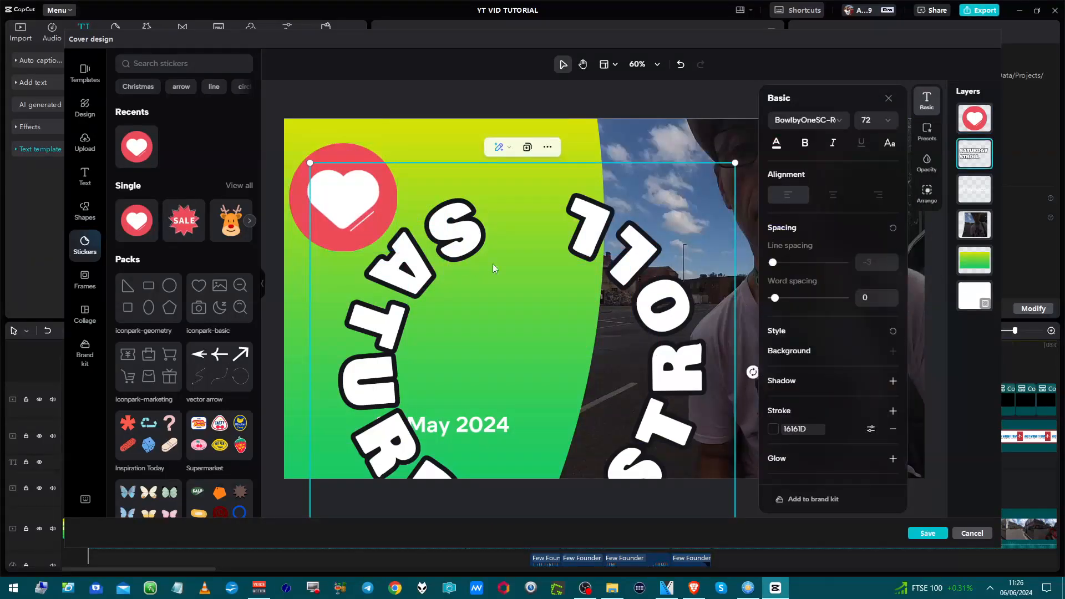
scroll(813, 398, "down", 1)
right_click(814, 398)
scroll(805, 432, "down", 1)
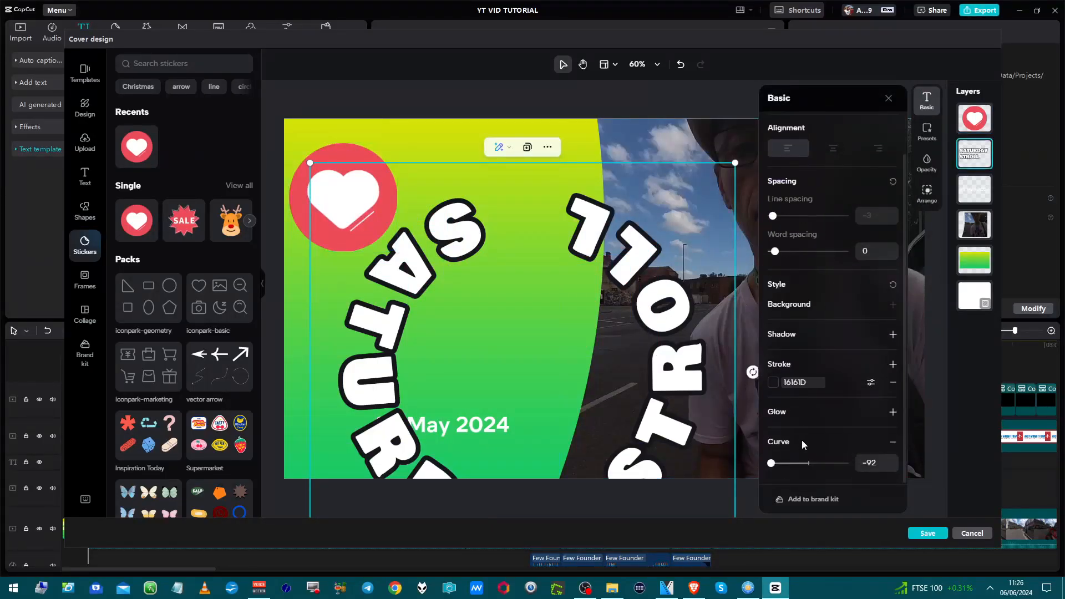
left_click(893, 443)
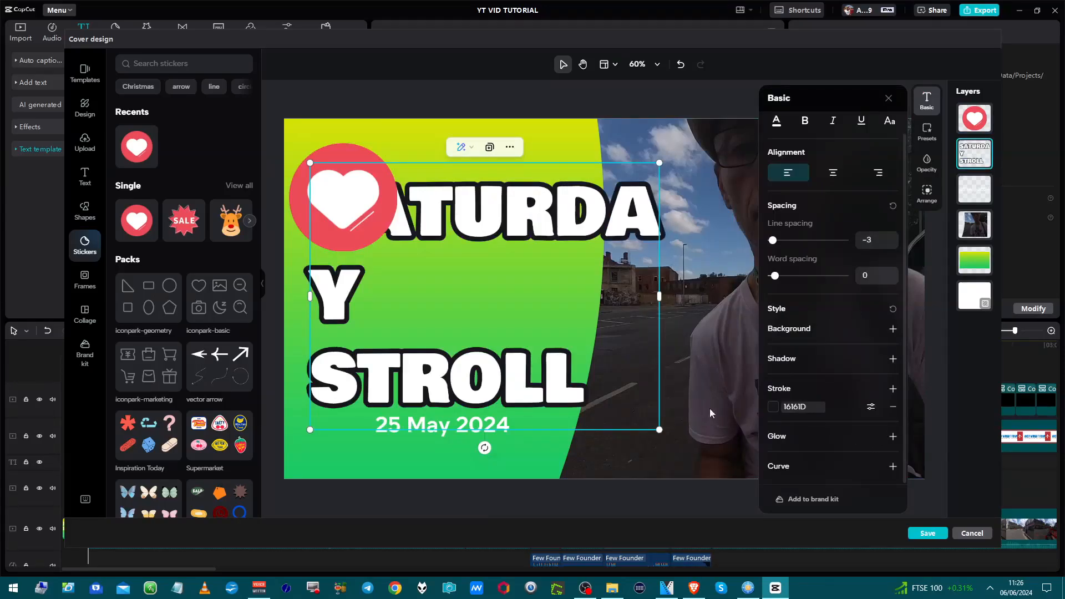
left_click_drag(660, 296, 776, 301)
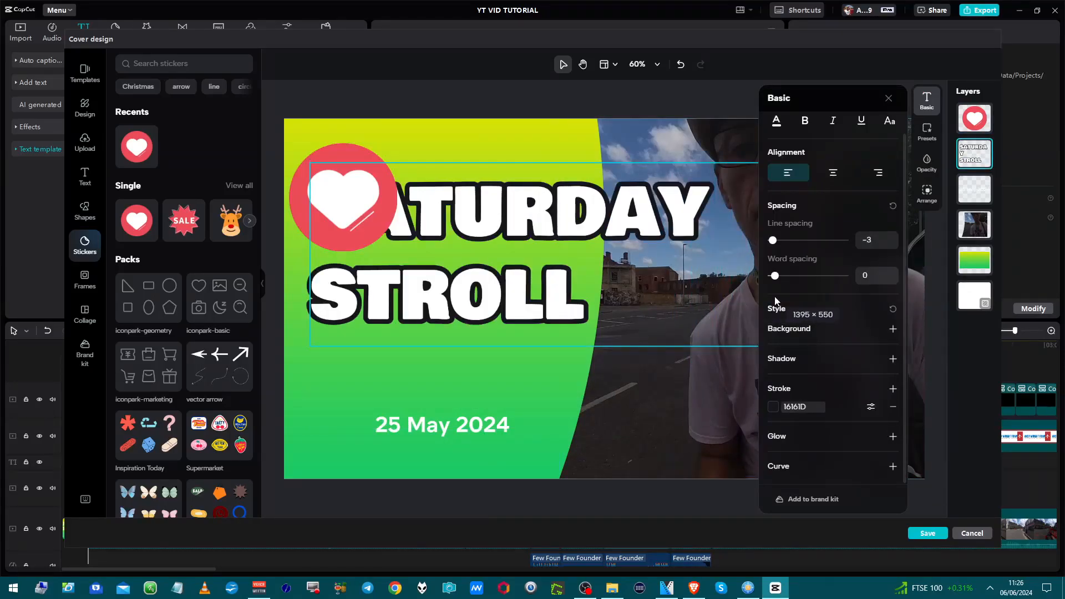
mouse_move(607, 298)
left_mouse_down()
mouse_move(600, 350)
mouse_move(598, 284)
left_mouse_up()
Shrink the heart sticker to less than half its size and place it between the title and the date.
left_click(302, 151)
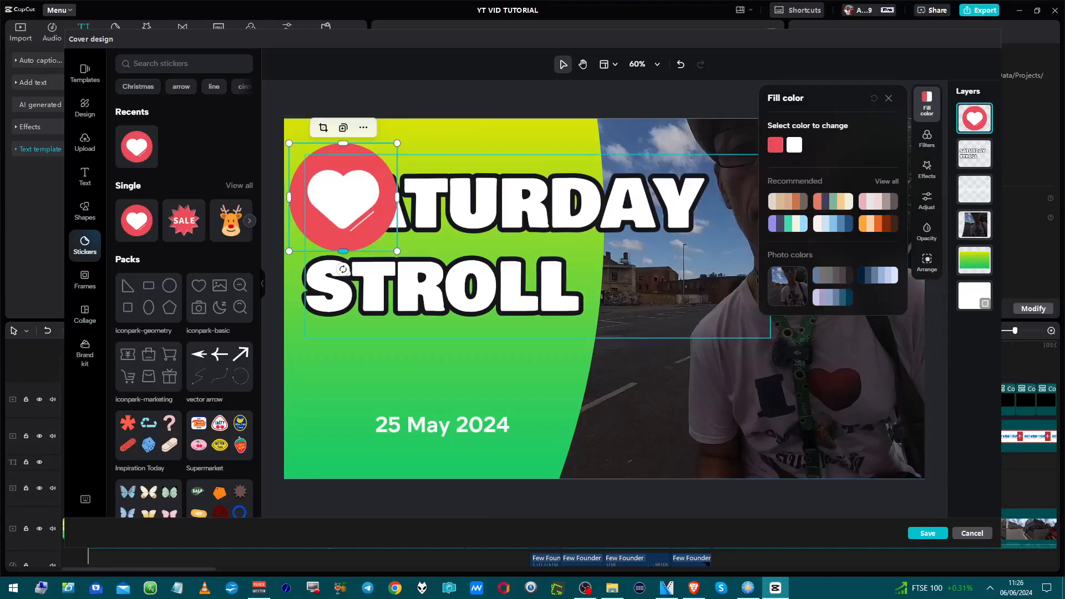
left_click_drag(395, 253, 388, 308)
scroll(309, 179, "down", 1)
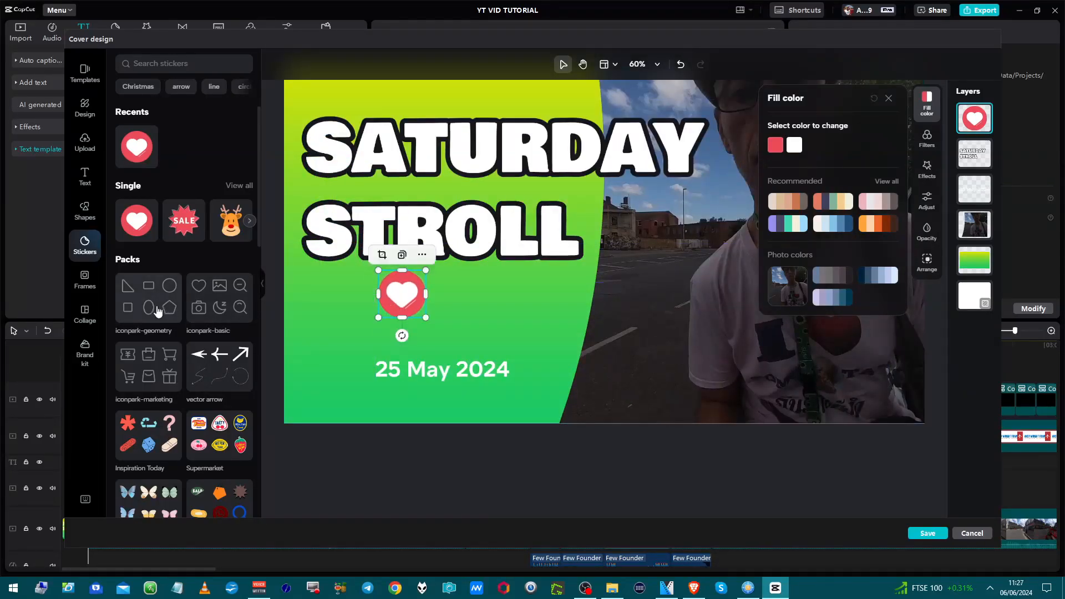
Browse the available sticker packs, the frames including the Speech balloons pack, and the collage layouts.
scroll(154, 308, "down", 3)
scroll(155, 308, "down", 10)
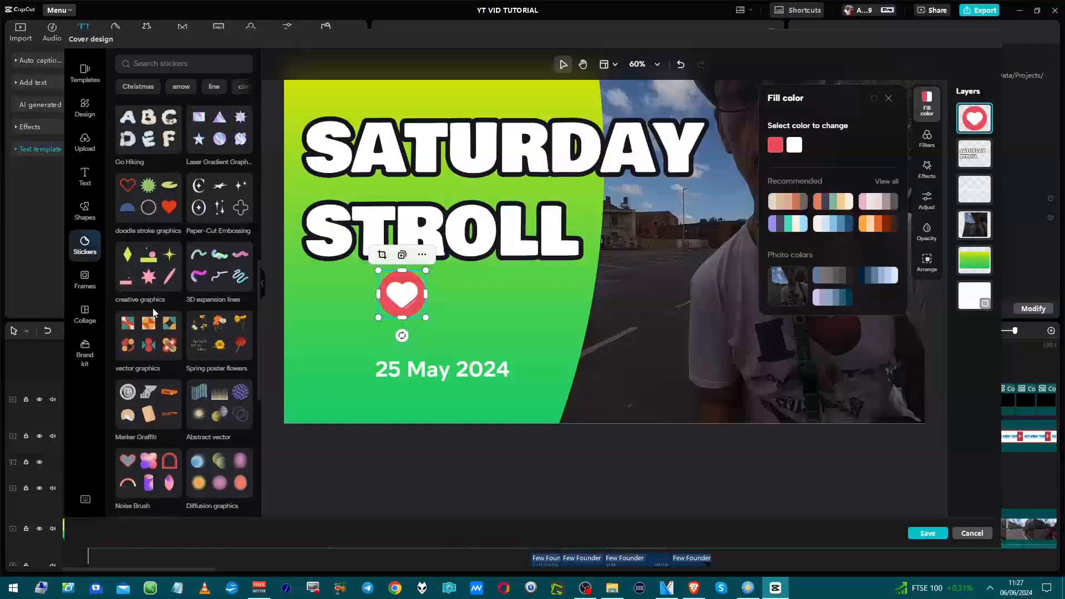
scroll(154, 310, "down", 1)
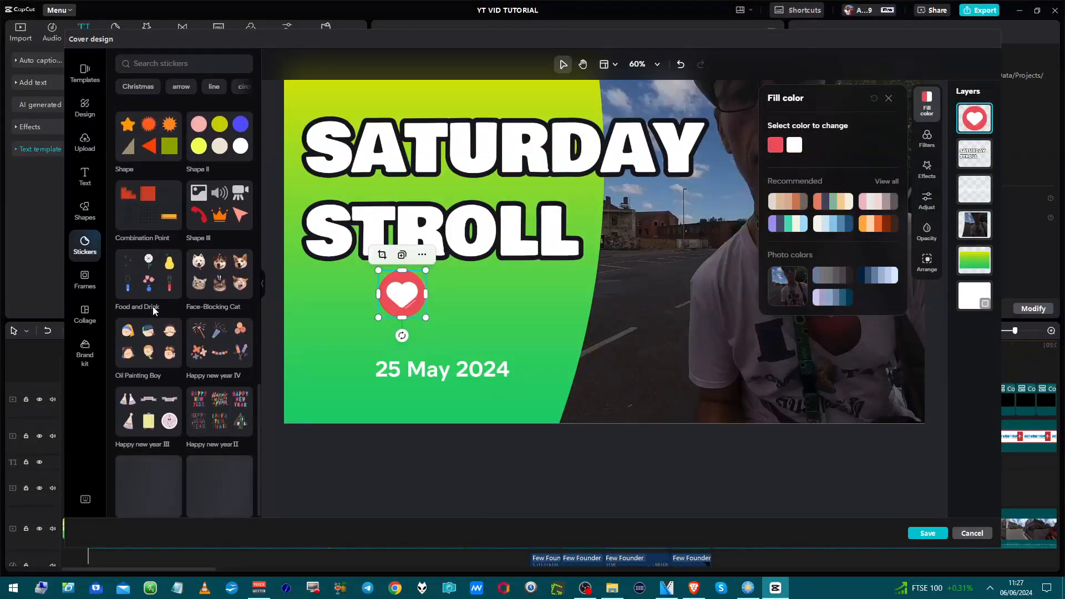
scroll(176, 300, "down", 5)
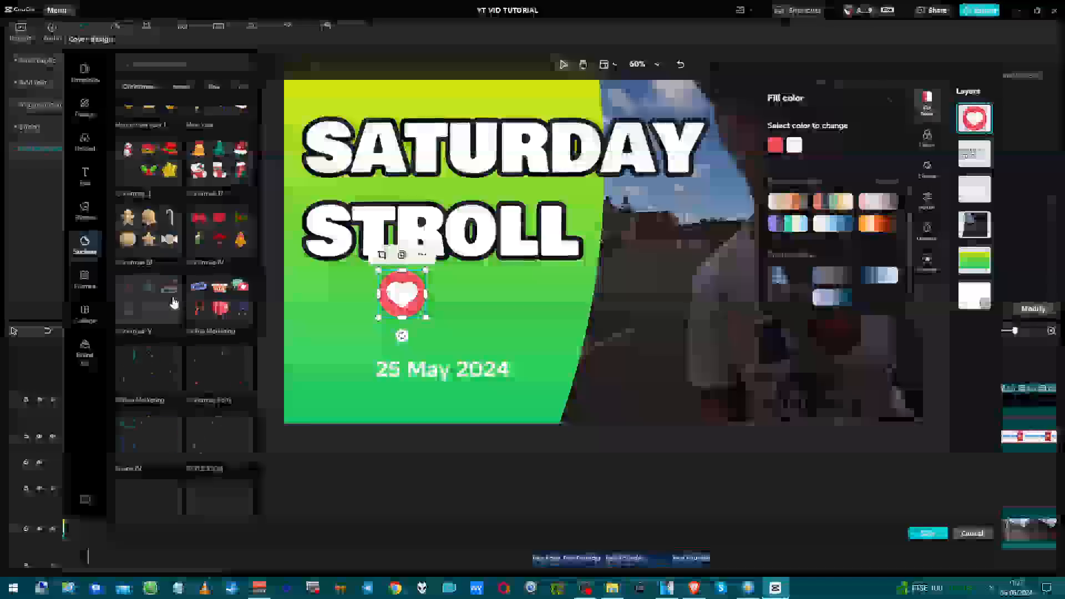
scroll(155, 311, "down", 6)
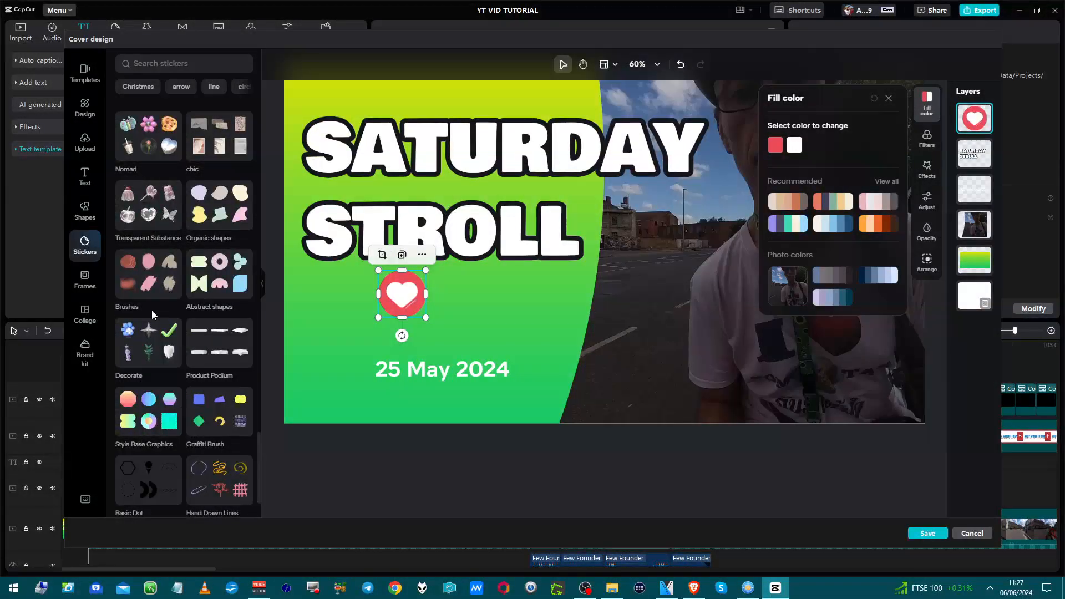
left_click(85, 284)
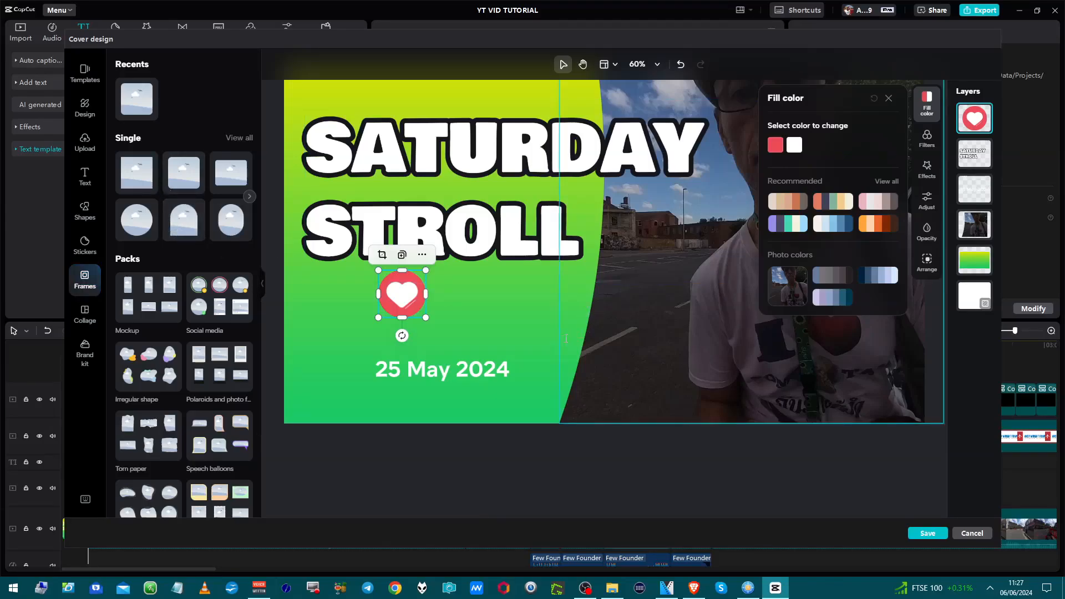
left_click(201, 440)
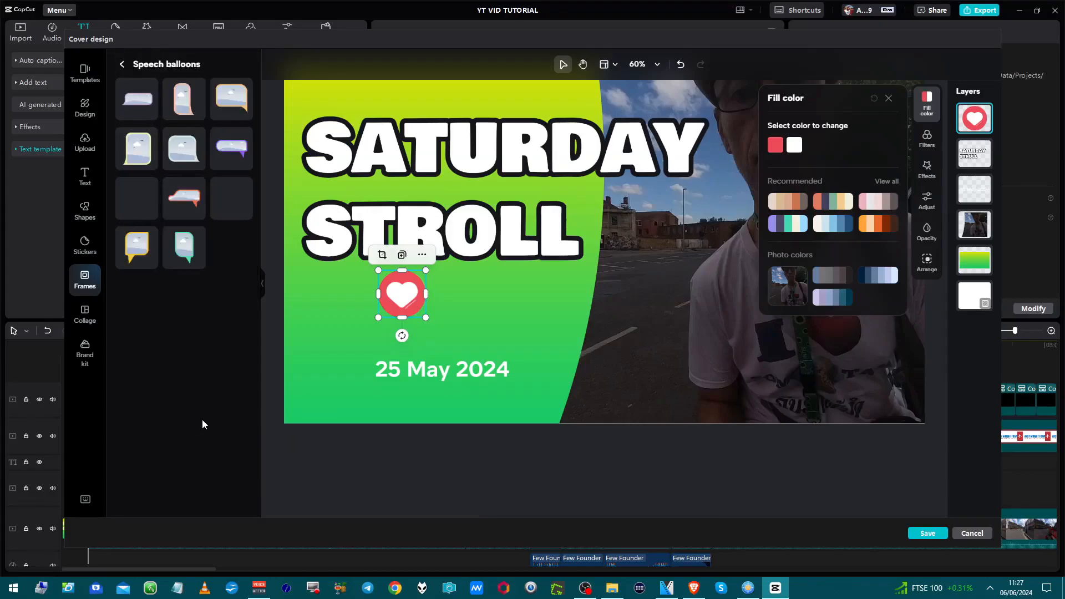
left_click(122, 65)
left_click(84, 315)
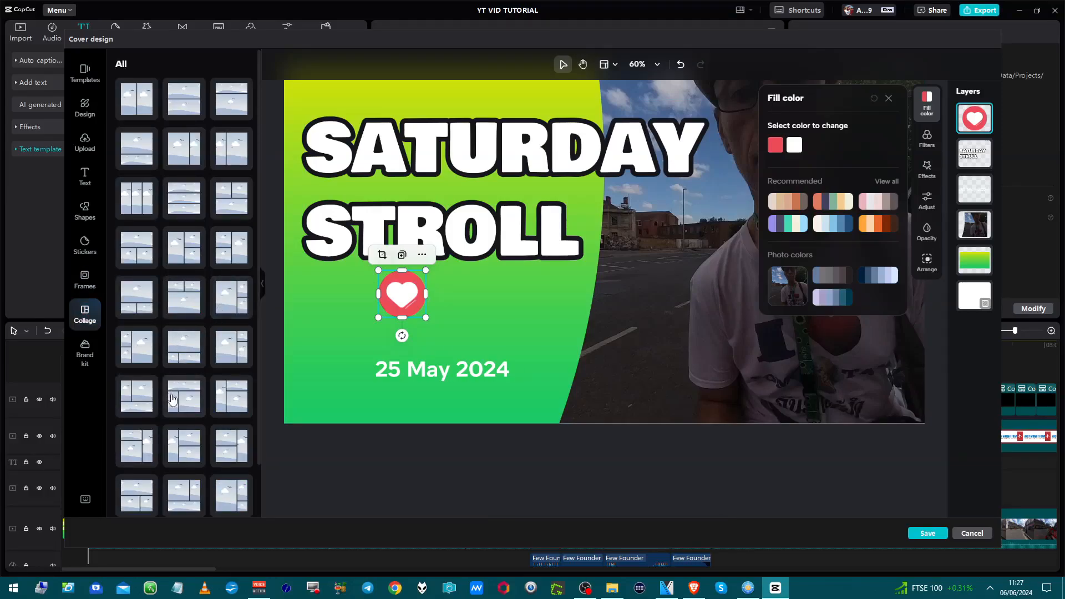
Add the brand kit's "PART TWO" text preset to the cover, beside the heart sticker and above the date.
left_click(85, 351)
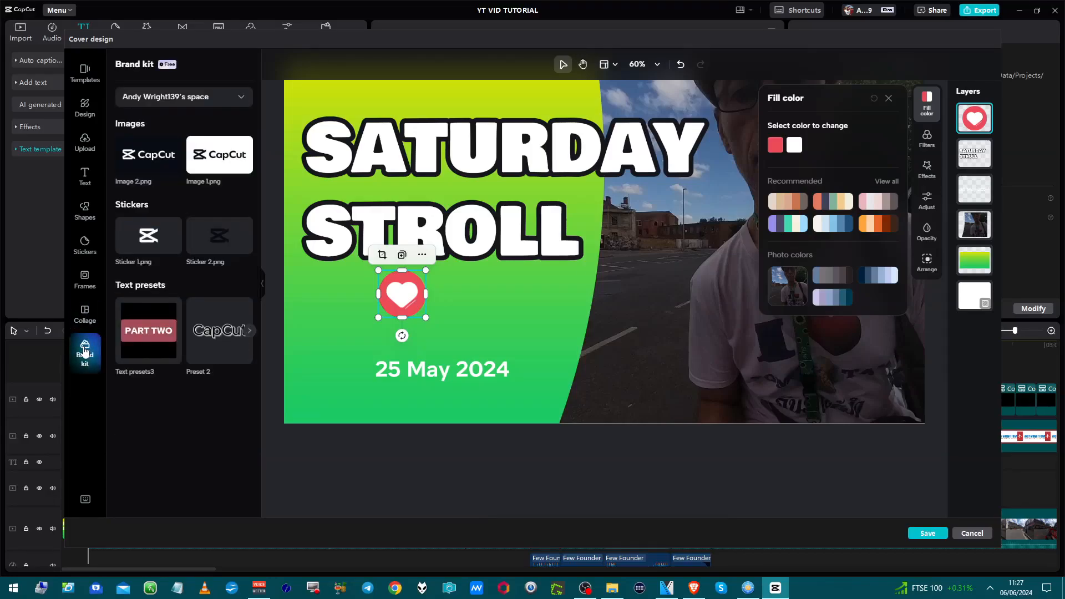
left_click(146, 343)
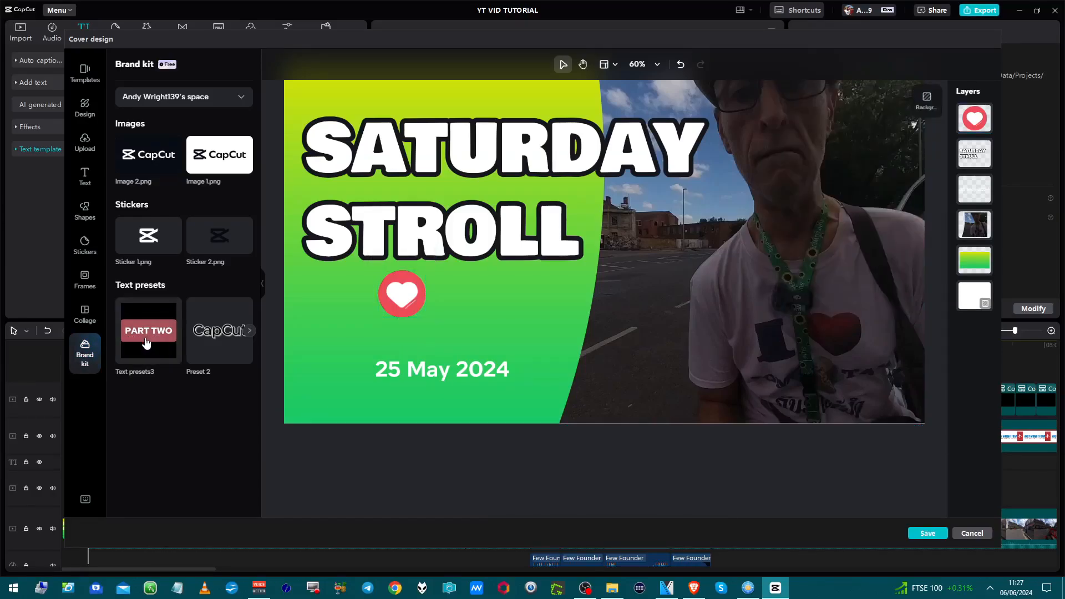
left_click_drag(146, 343, 449, 353)
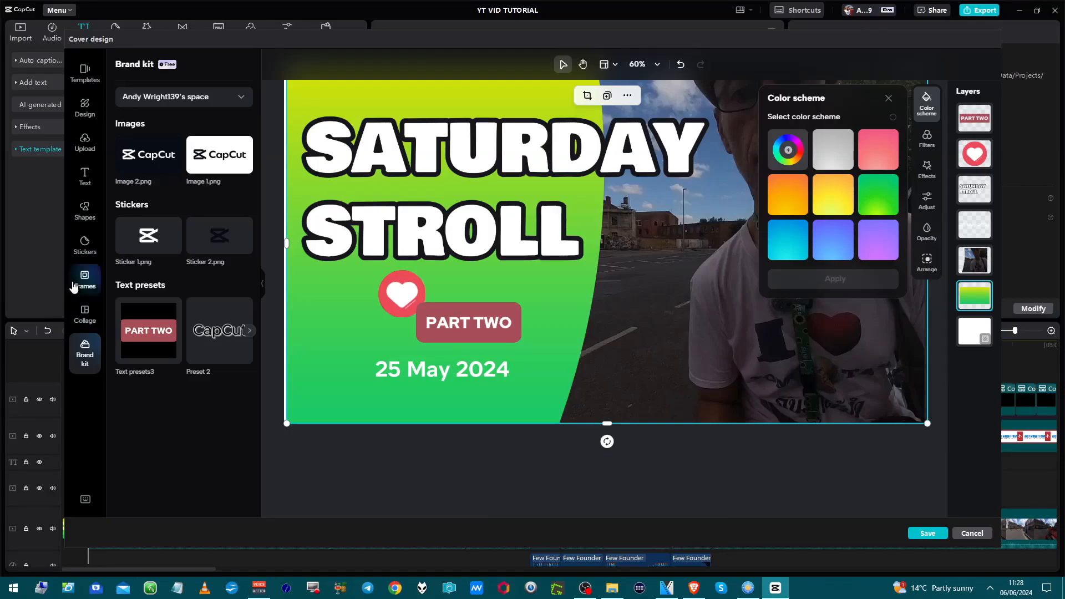
Apply the "LABUAN BAJO Uncovered" video cover template to the cover.
left_click(86, 181)
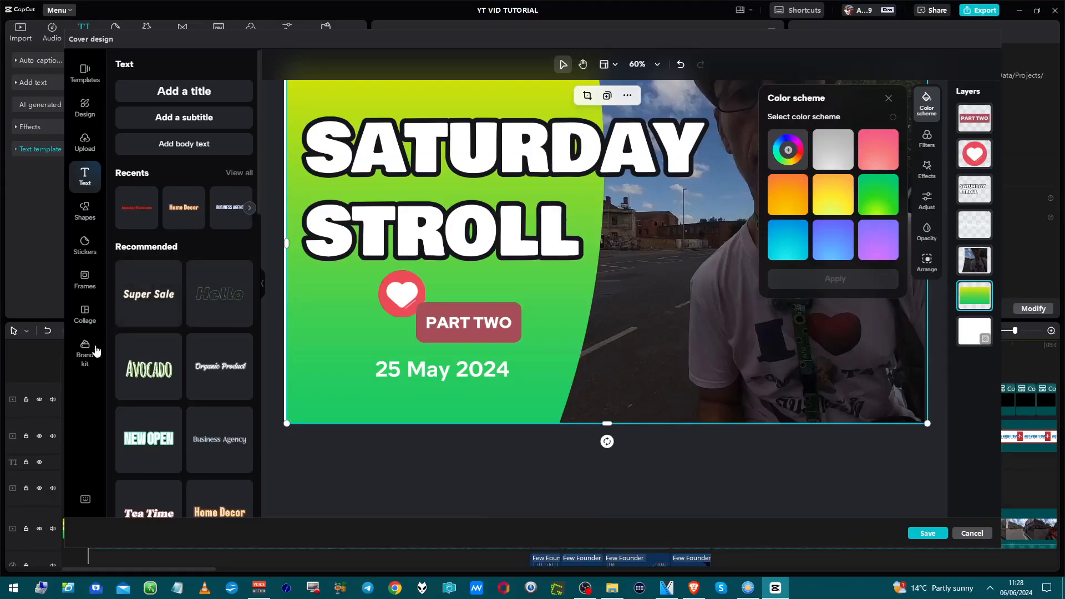
left_click(84, 107)
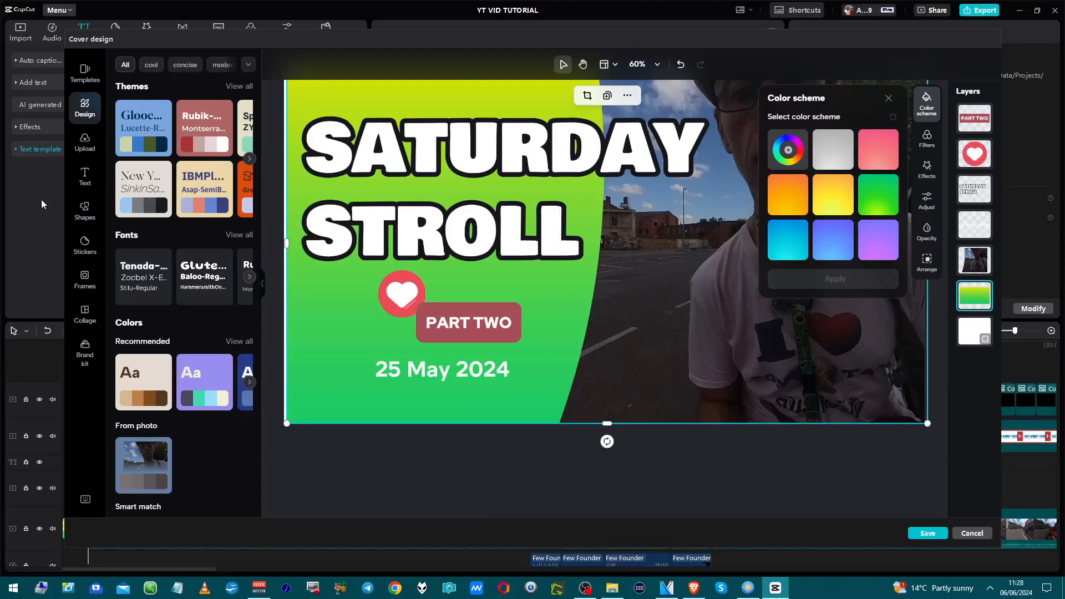
left_click(85, 74)
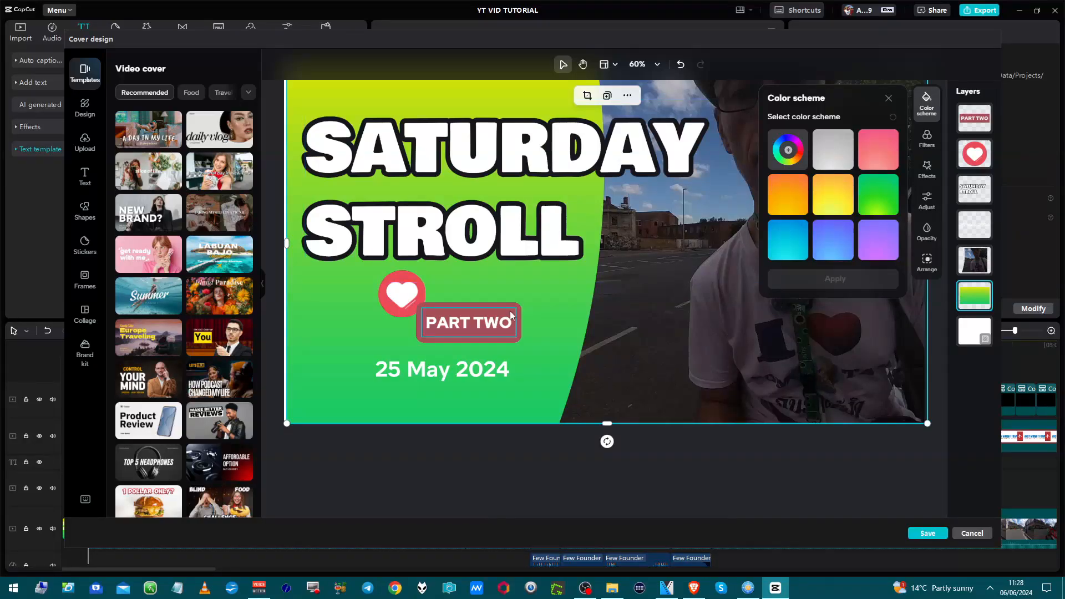
left_click_drag(556, 316, 551, 320)
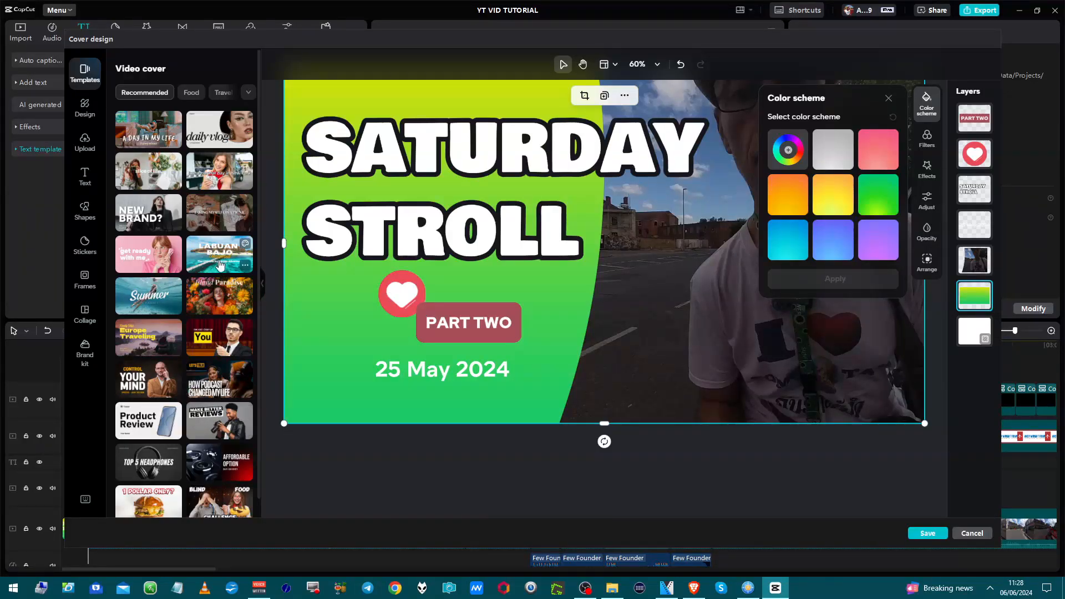
left_click(220, 265)
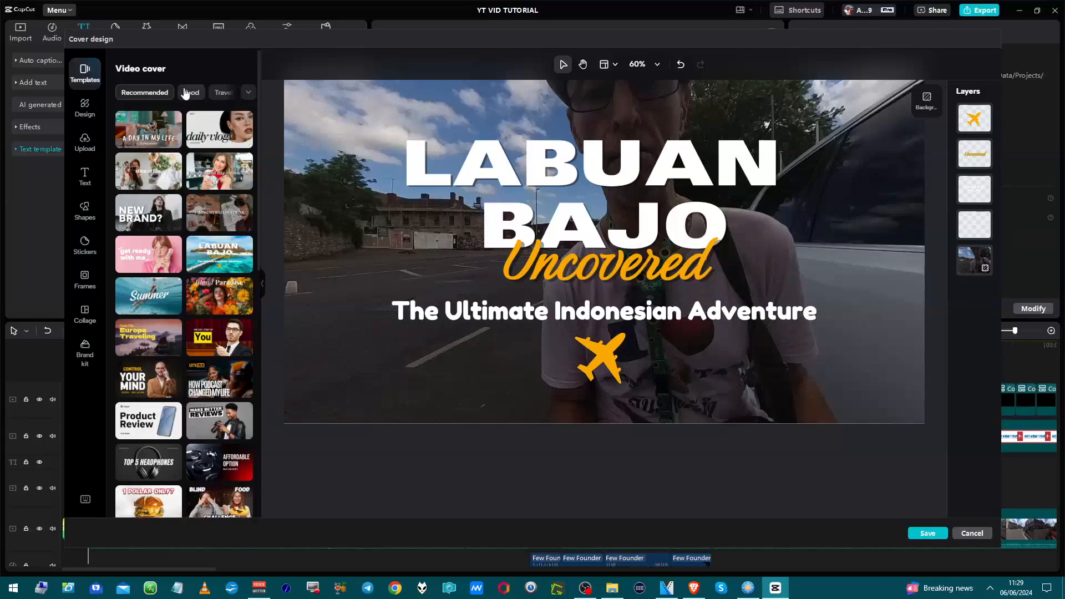
Browse the video cover templates in the Travel and Vlog categories.
left_click(223, 96)
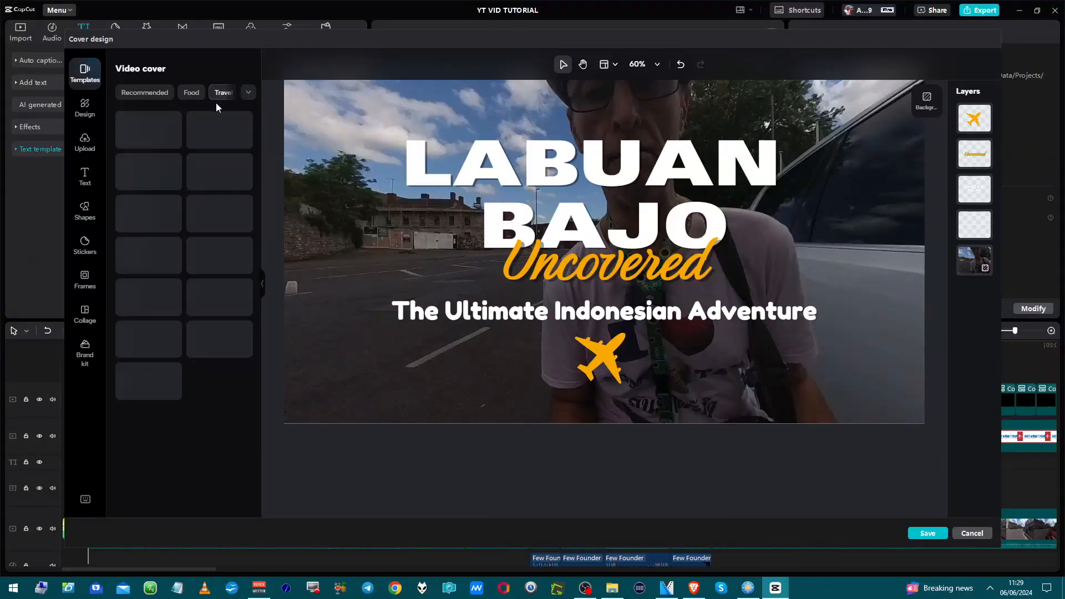
scroll(202, 178, "down", 15)
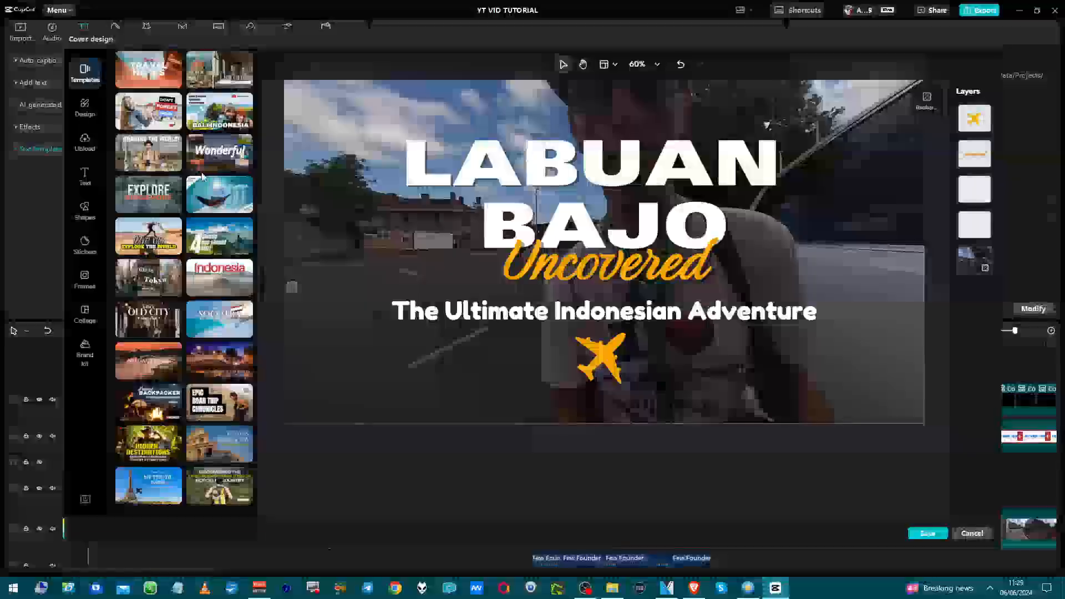
scroll(193, 201, "down", 5)
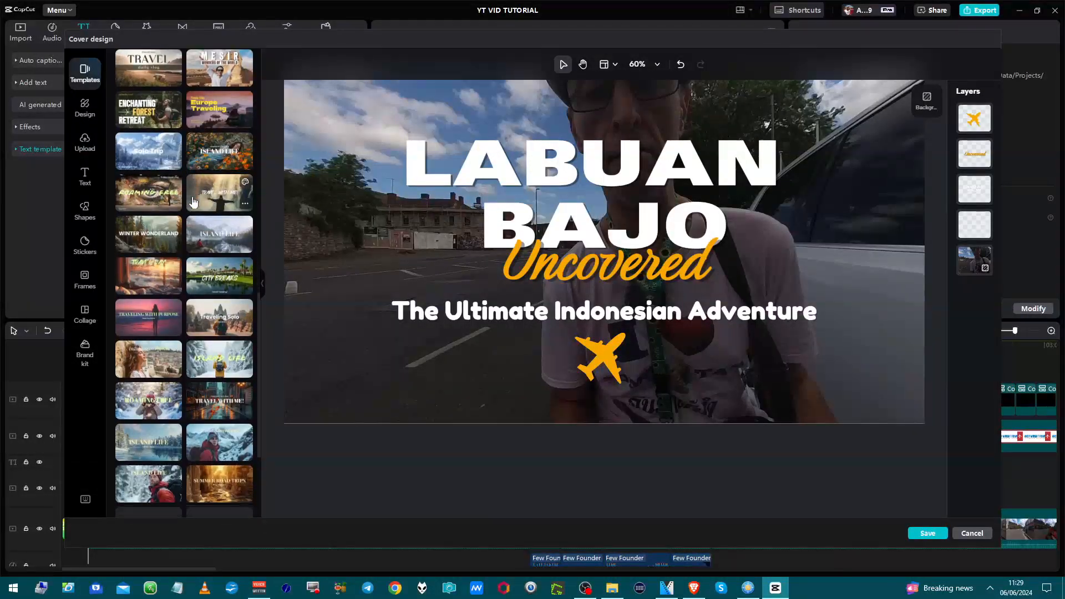
scroll(193, 202, "up", 20)
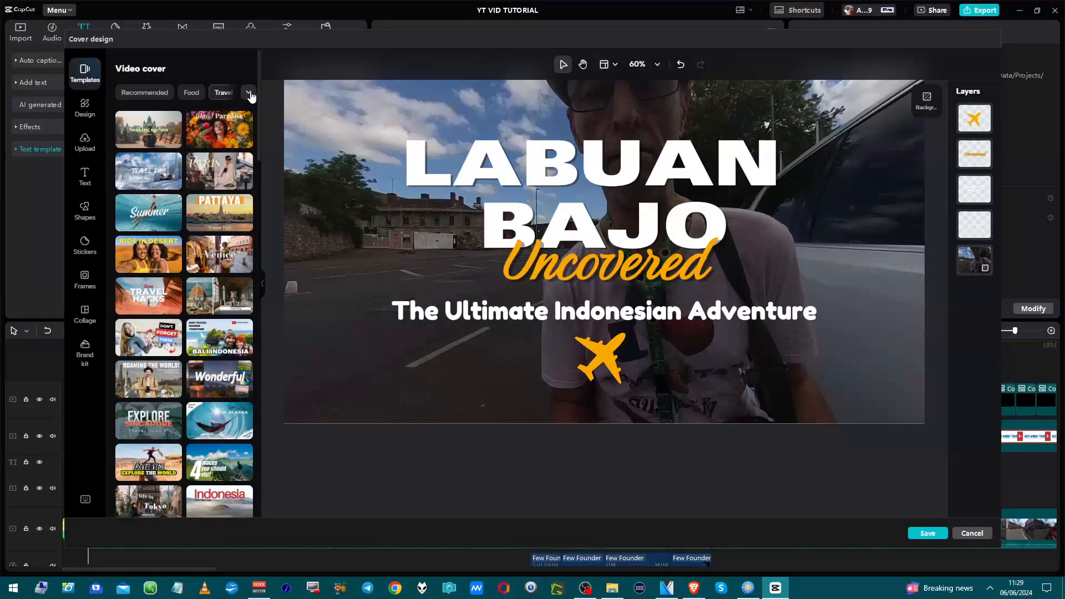
left_click(248, 93)
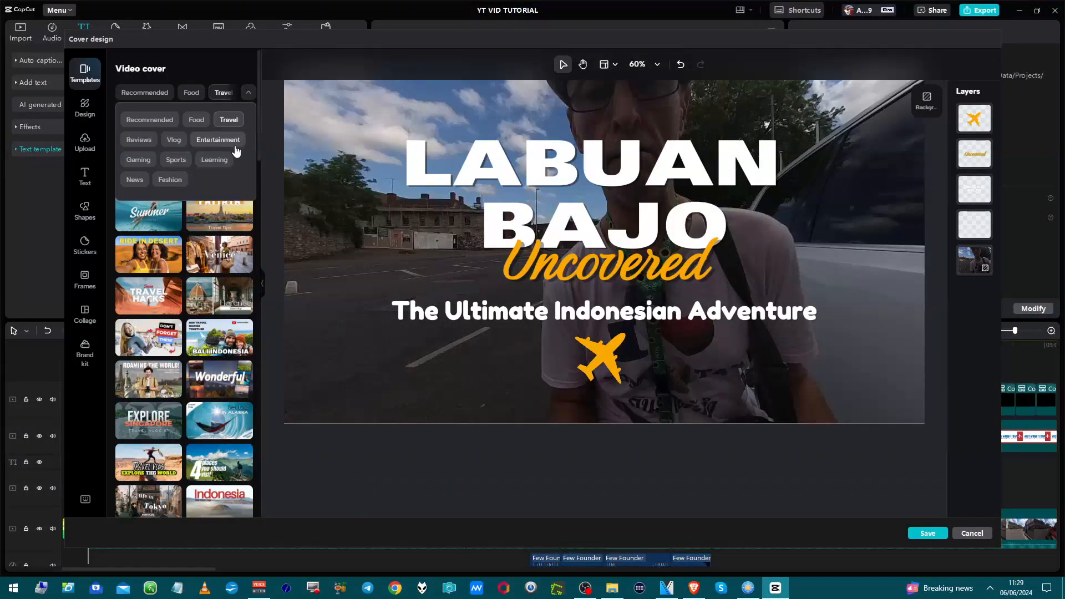
left_click(174, 140)
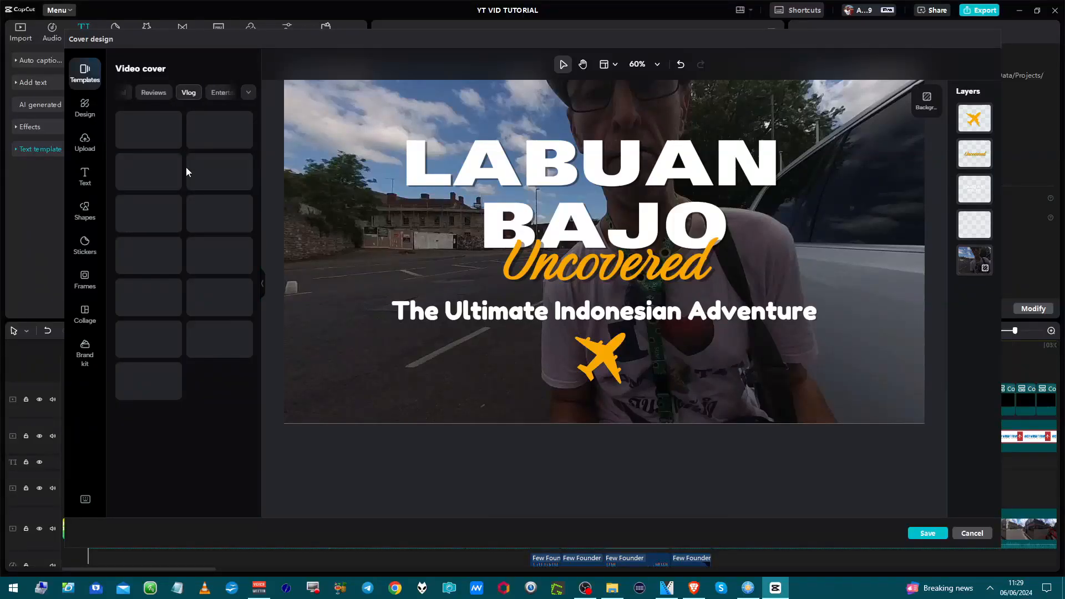
scroll(191, 184, "down", 5)
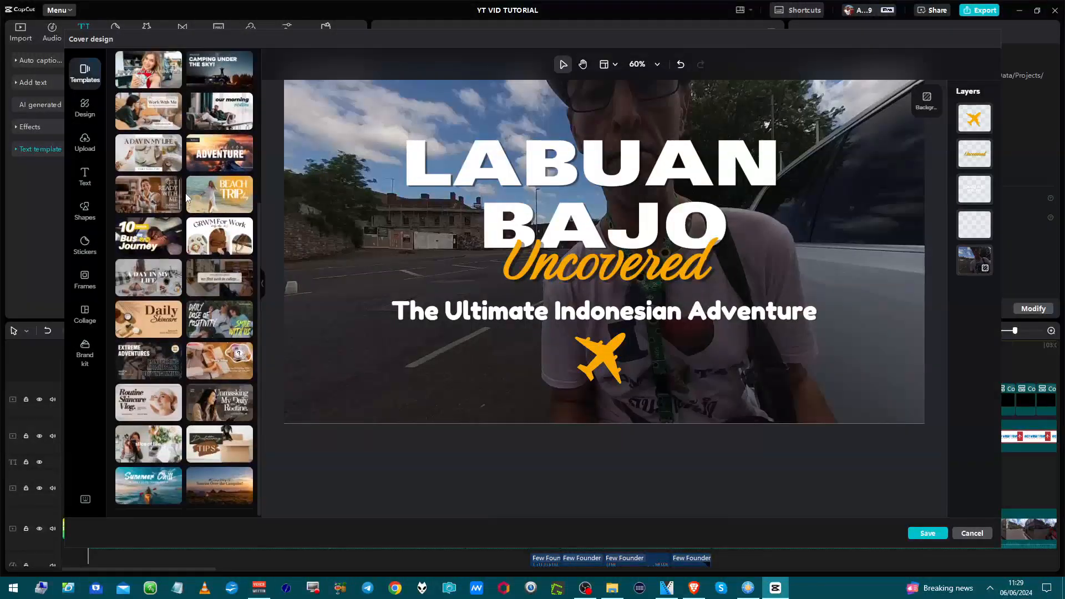
scroll(186, 195, "up", 5)
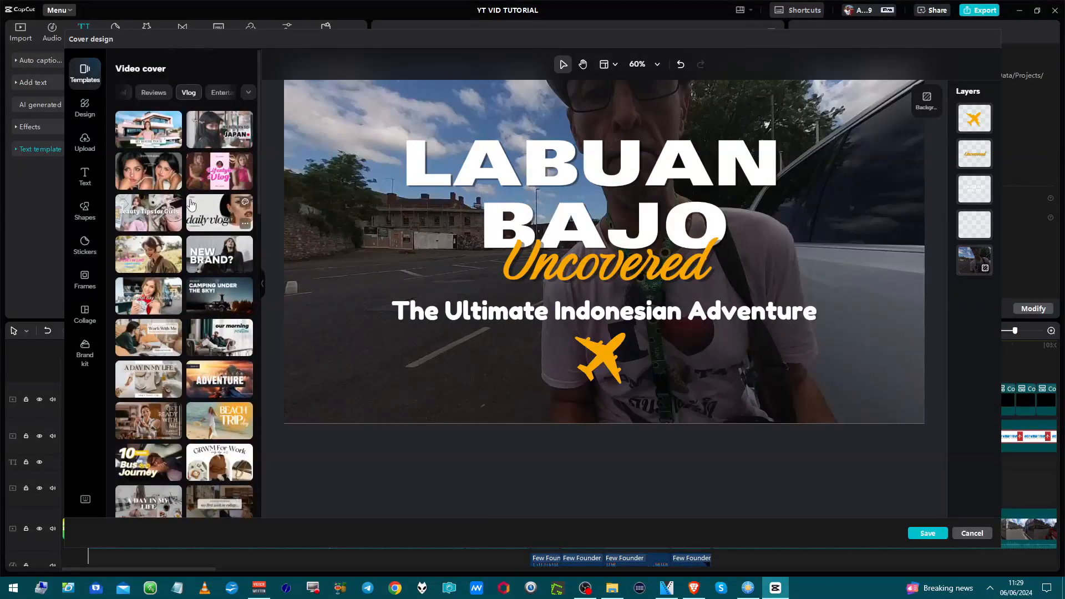
Try the "Lifestyle Vlog" and "bronzed & glowy" vlog templates, and settle on the "MY RETURN TO JAPAN" template.
left_click(203, 189)
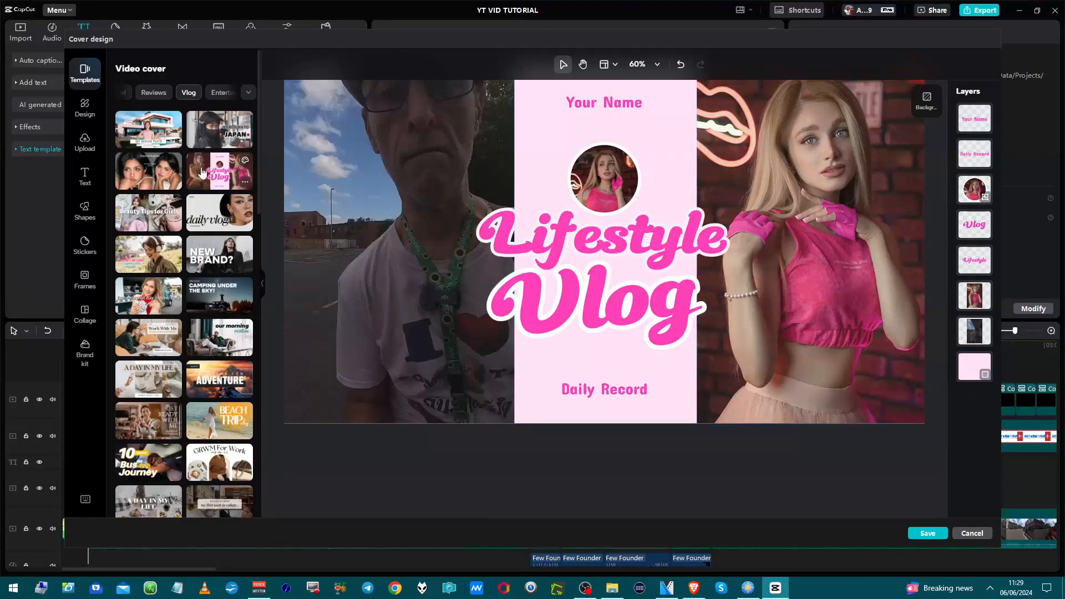
left_click(169, 172)
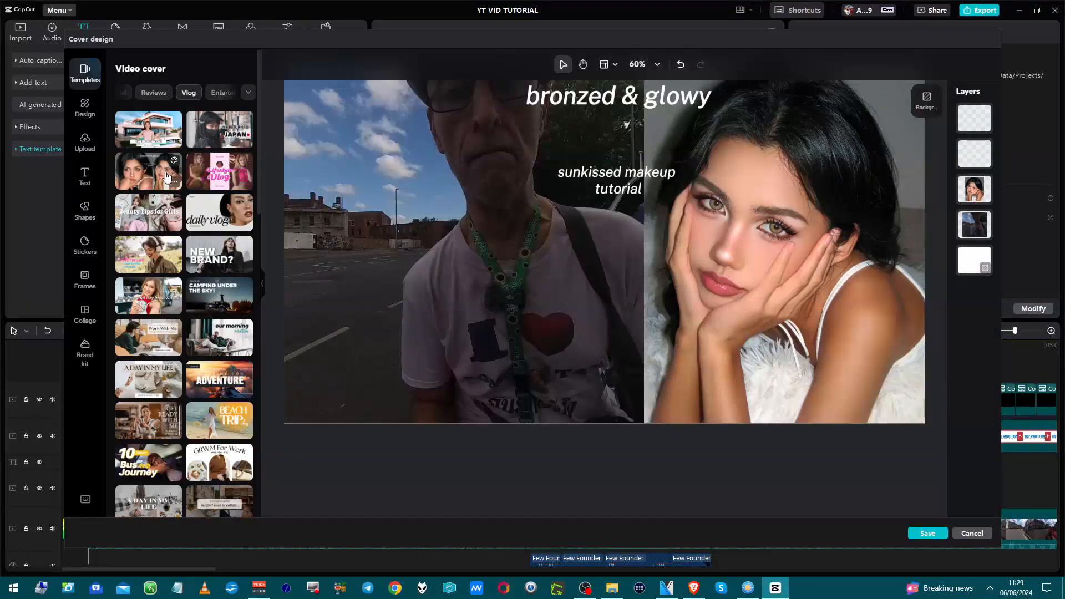
left_click(229, 134)
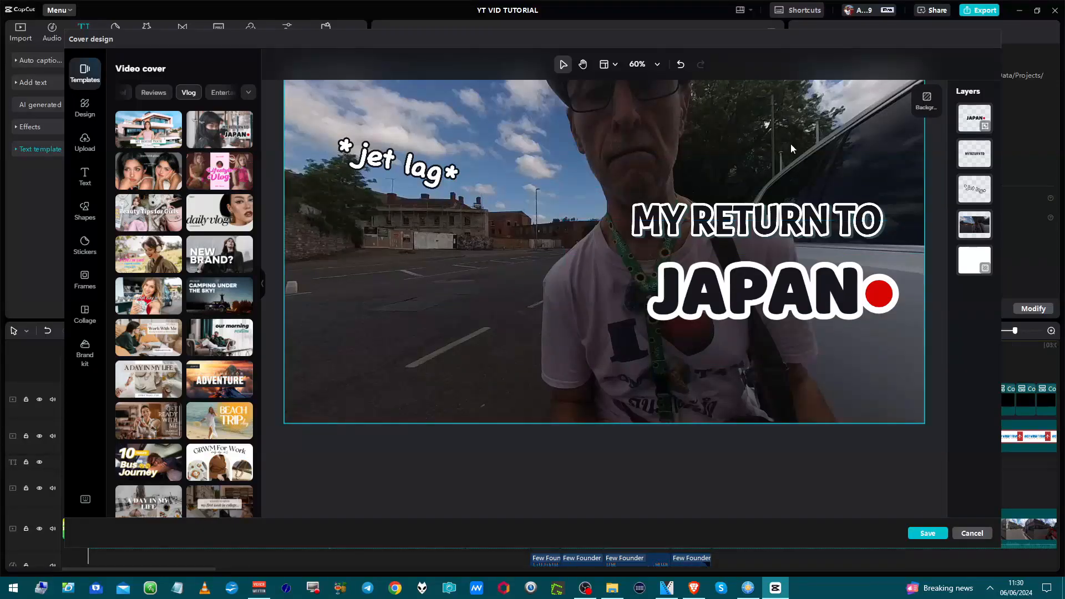
Move the photo left and slightly down so the background layer is uncovered along the cover's right and top edges.
left_click(847, 143)
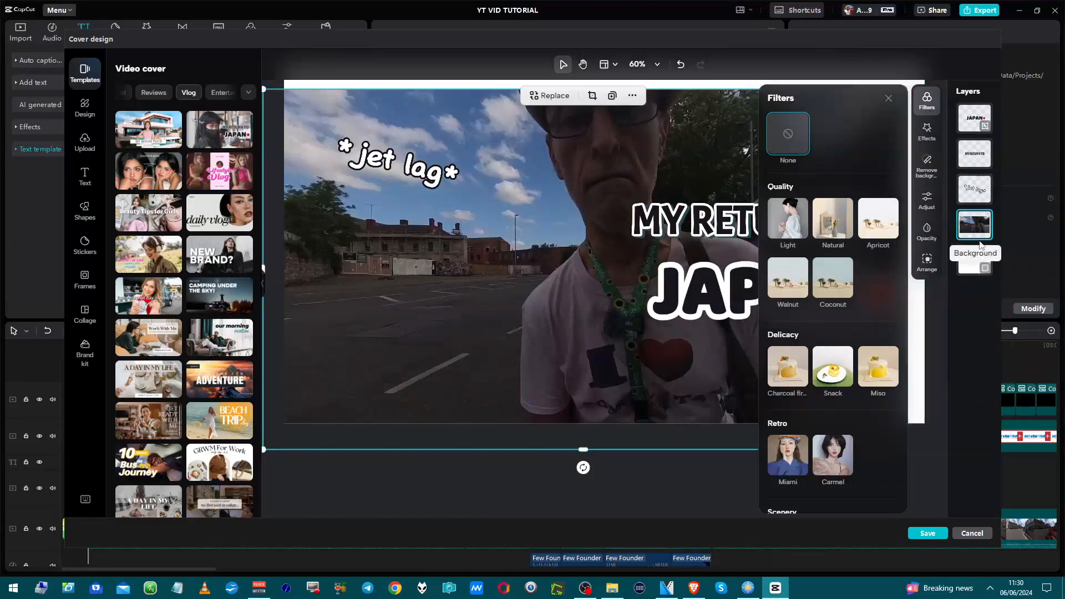
left_click(977, 262)
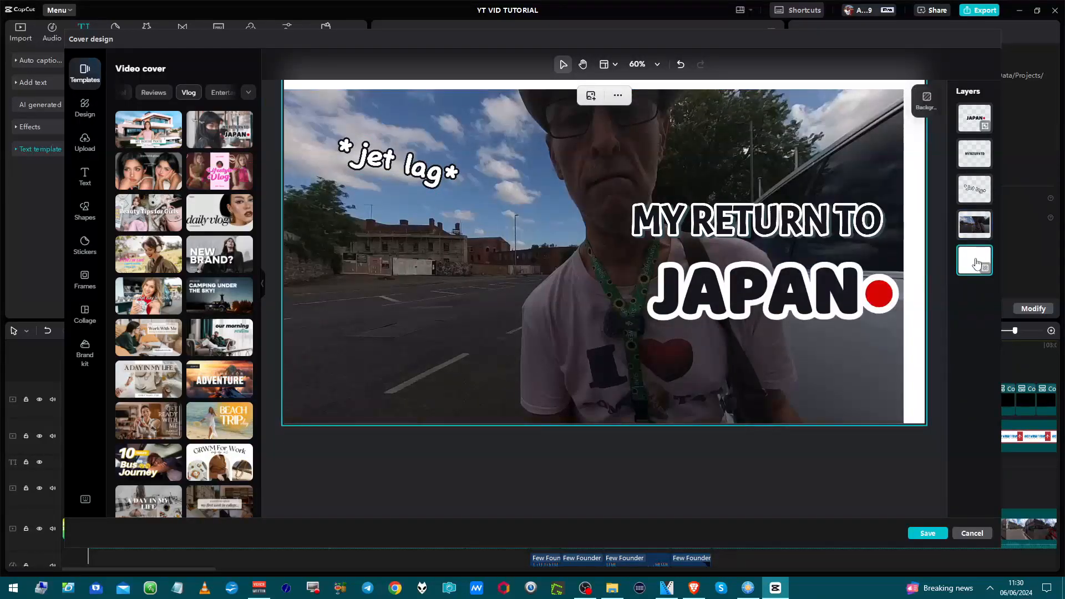
left_click_drag(857, 151, 798, 157)
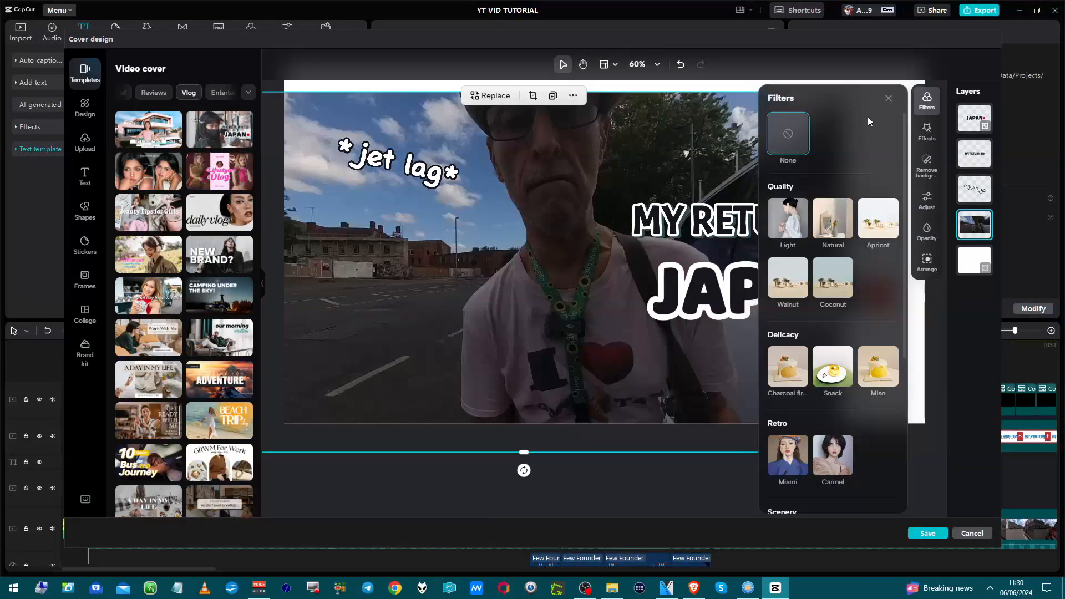
left_click(886, 98)
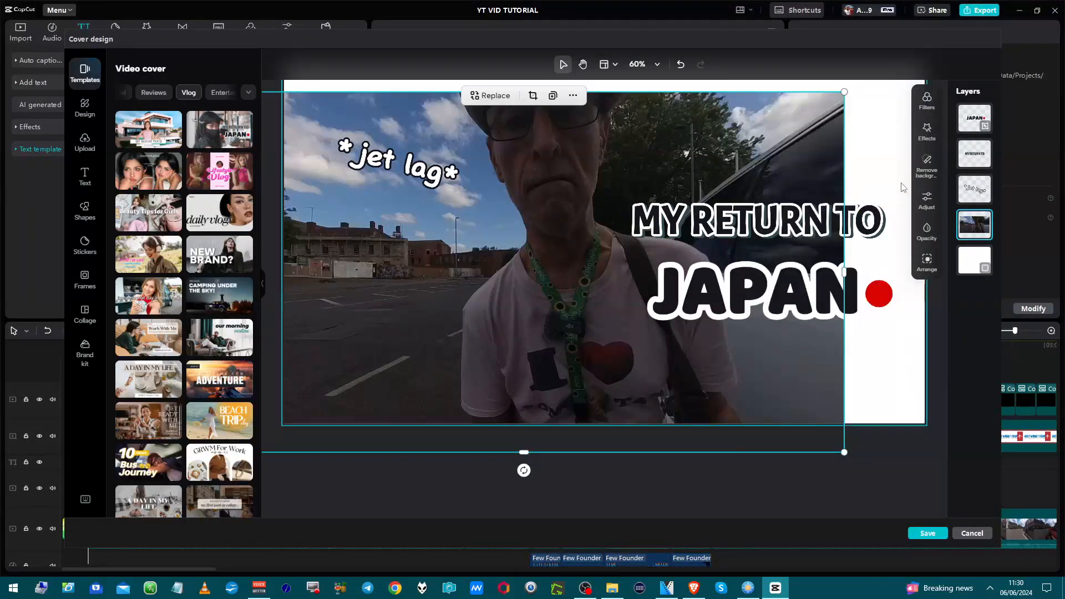
Set the cover's background layer to the purple brand color #8120fd.
left_click(979, 267)
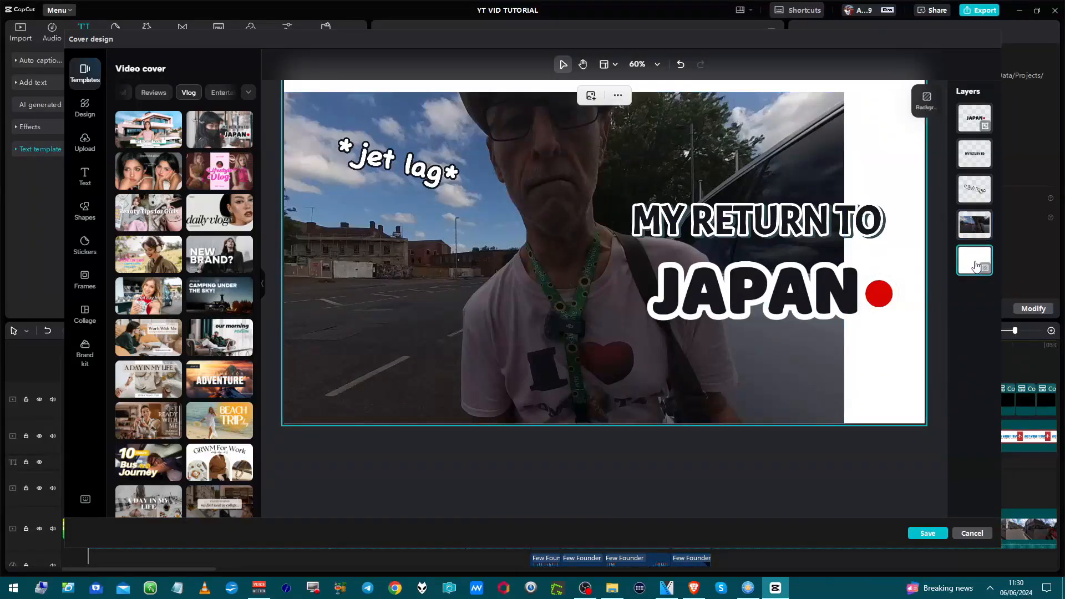
right_click(976, 266)
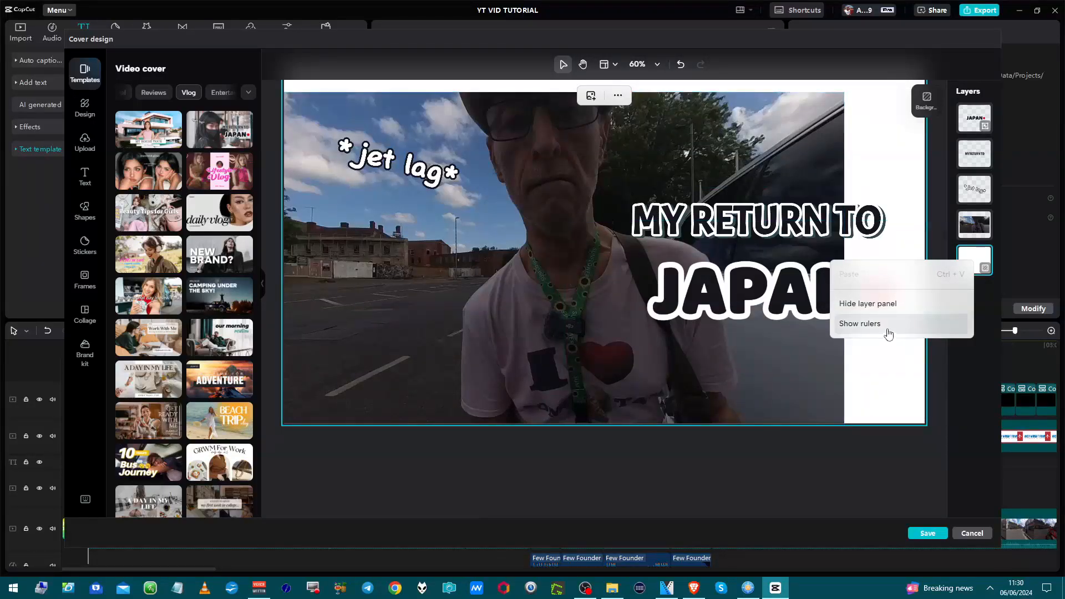
left_click(976, 257)
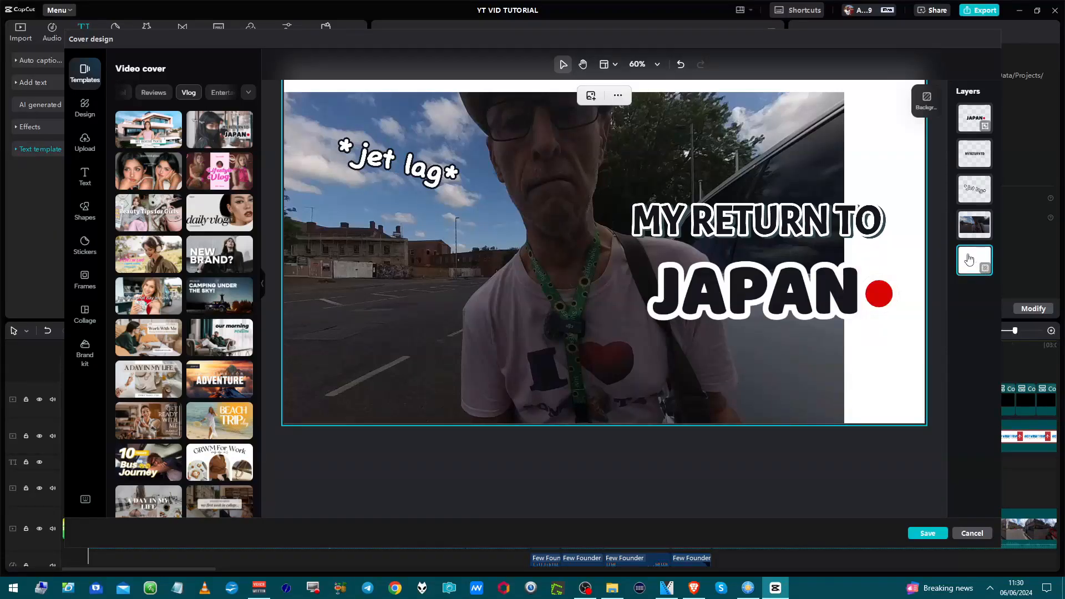
left_click(926, 102)
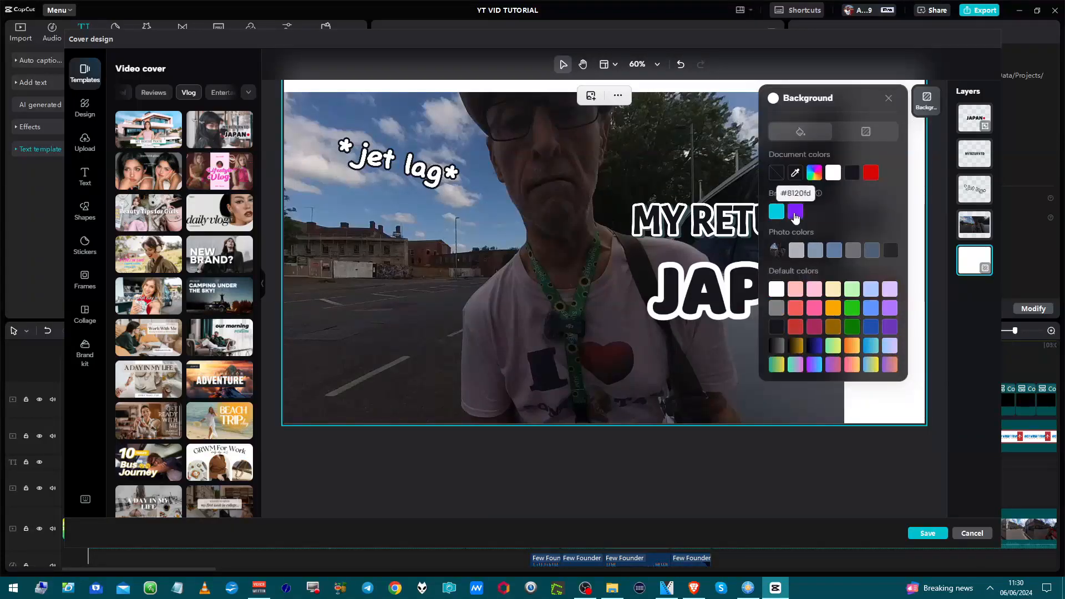
left_click(796, 213)
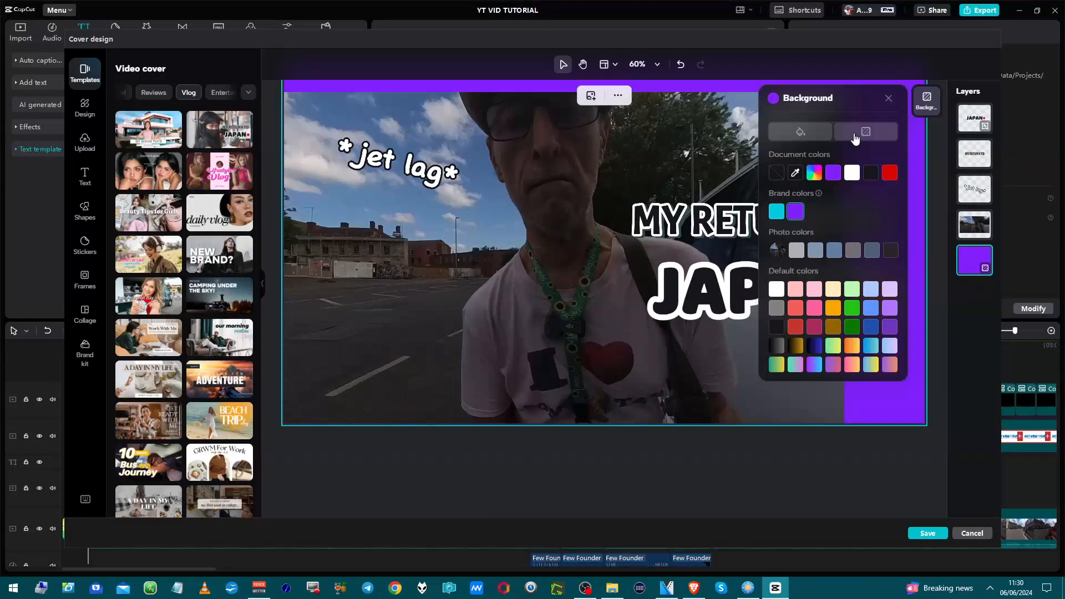
Move the photo to the cover's right side and set it as the cover's background.
left_click(890, 100)
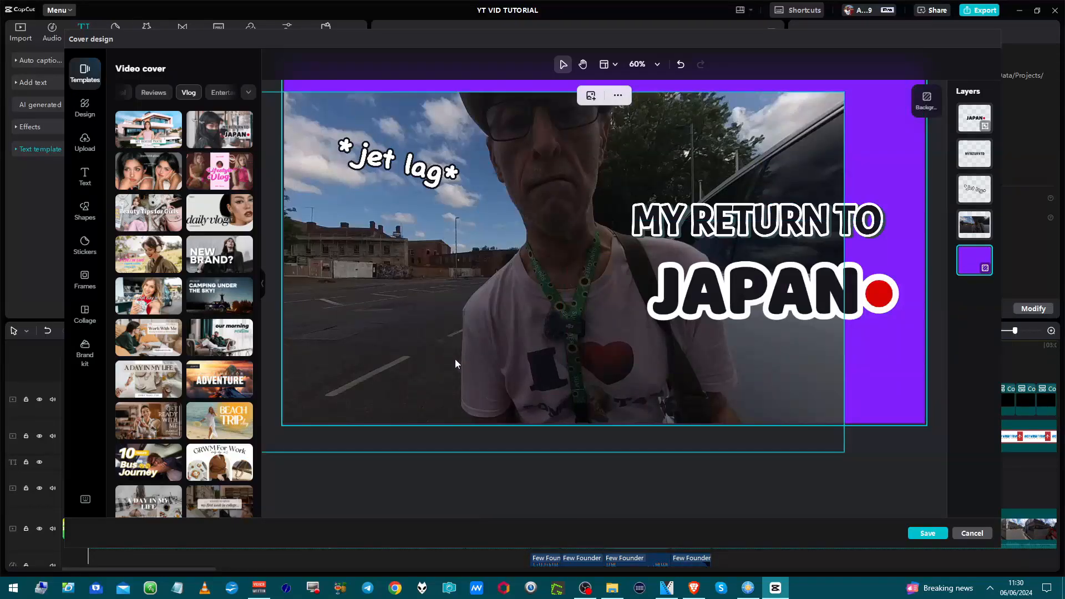
left_click_drag(459, 361, 977, 263)
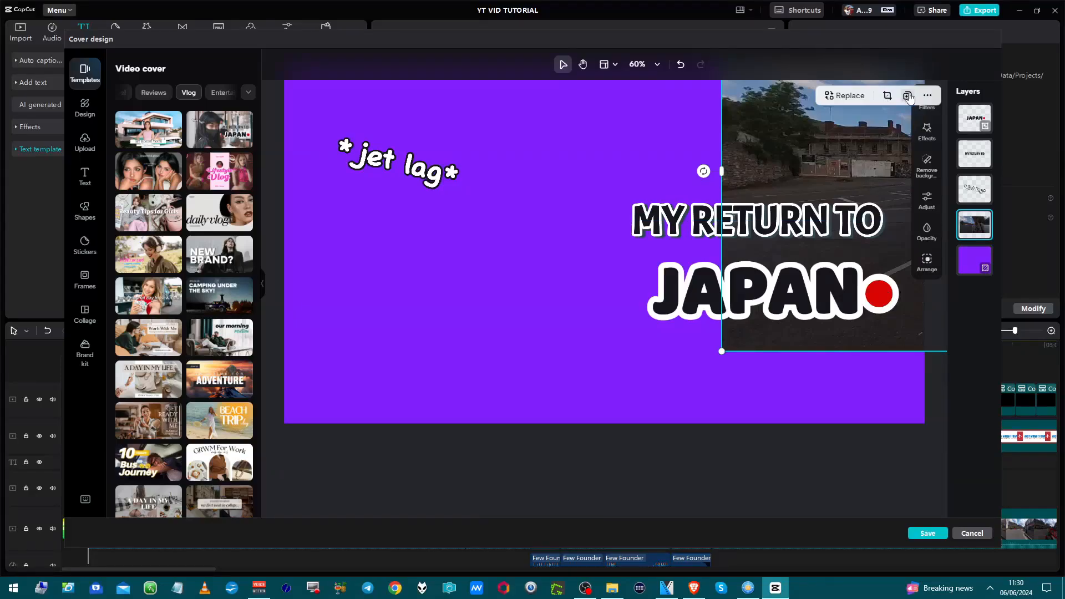
left_click(928, 95)
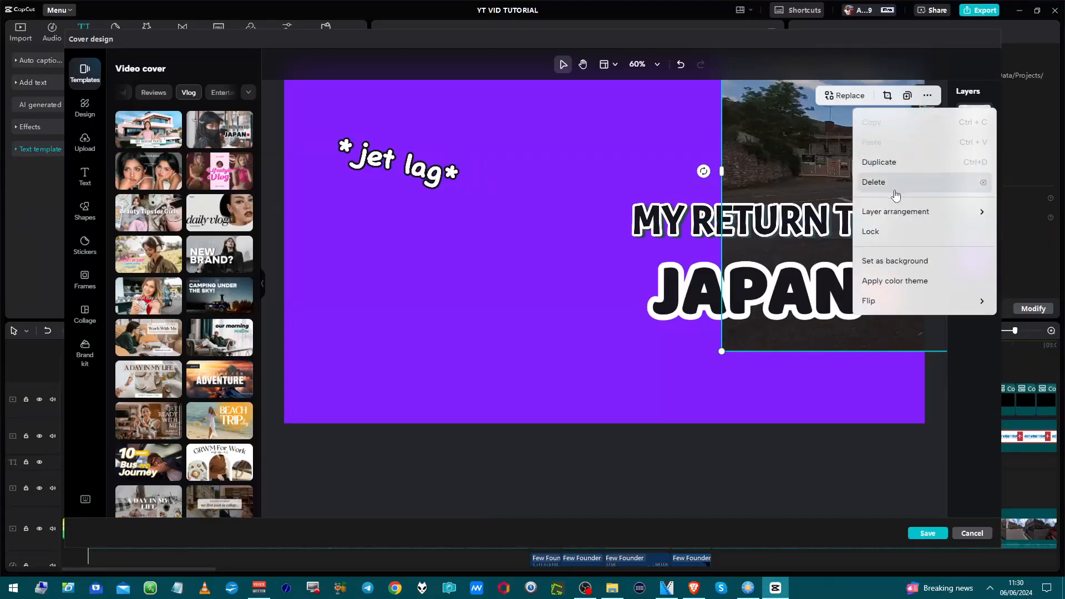
mouse_move(891, 222)
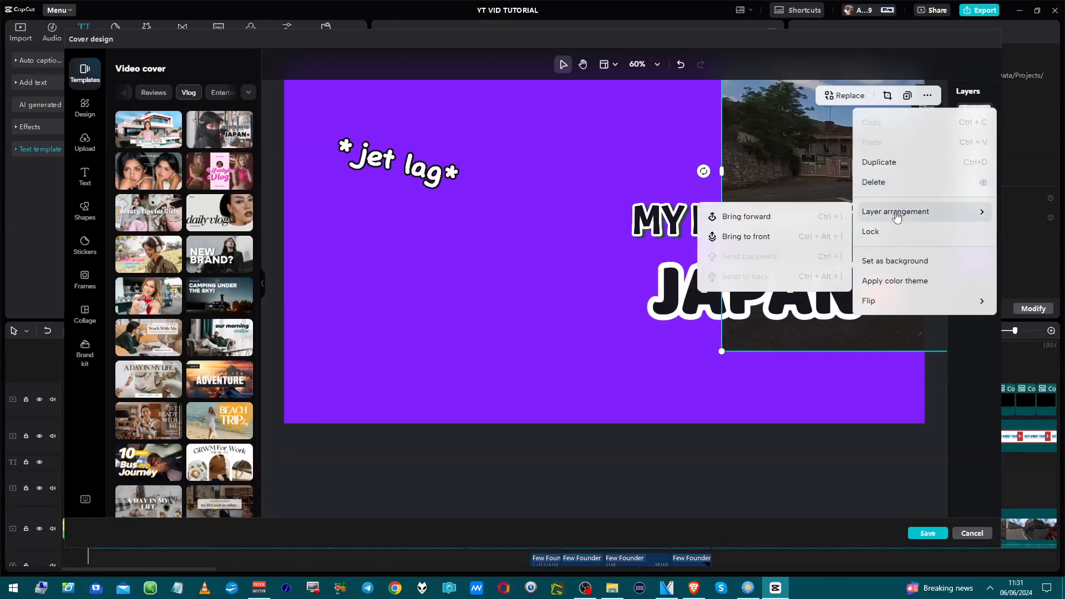
left_click(879, 262)
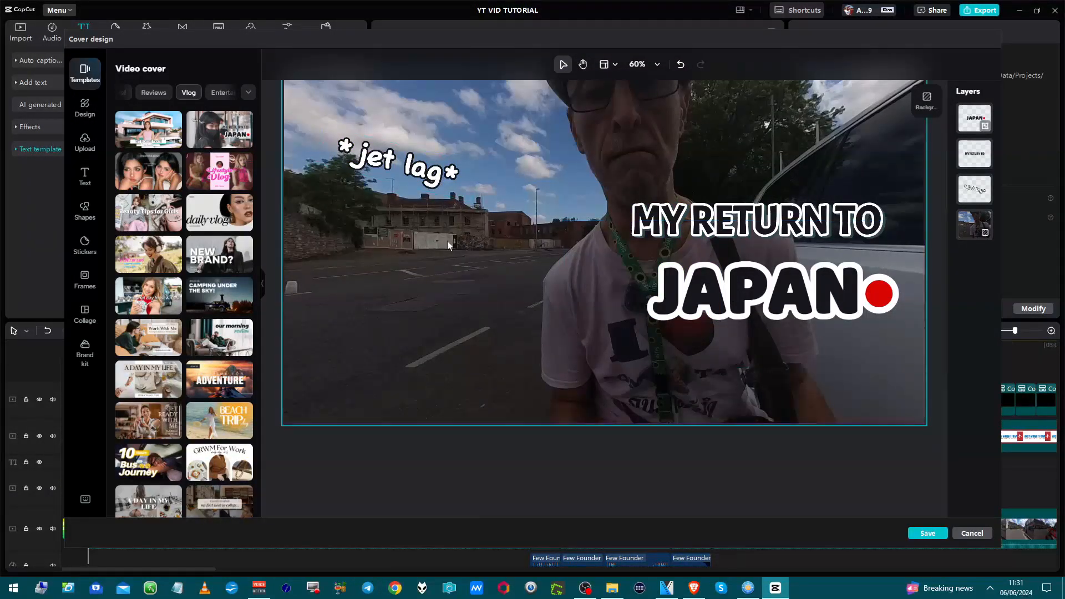
Examine the cover with the photo as background and the options offered for the background layer, such as detaching, color theme and flip.
scroll(447, 307, "up", 3)
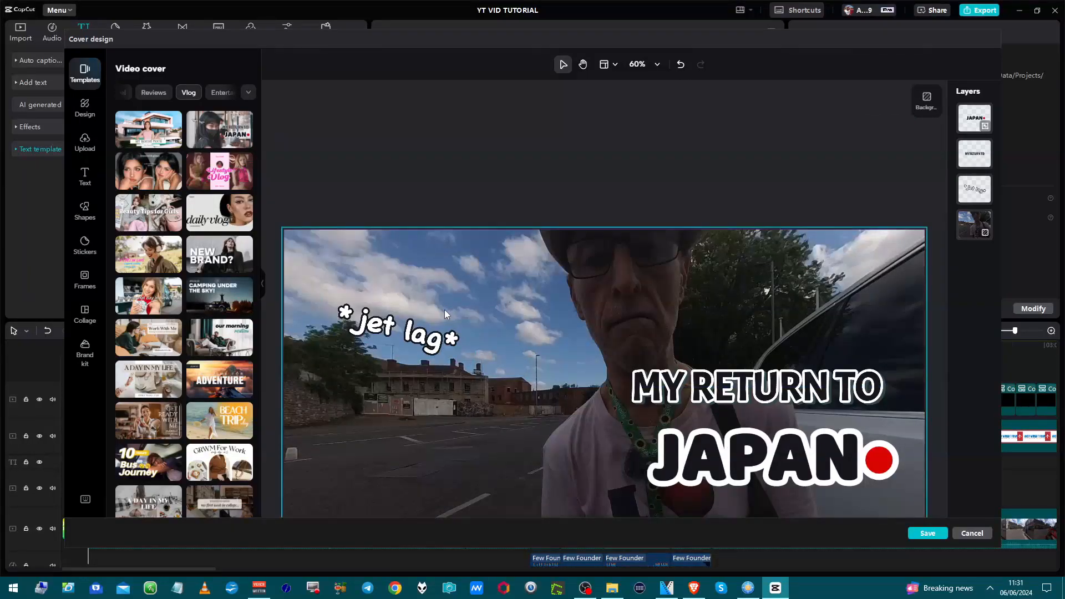
scroll(444, 310, "down", 1)
scroll(504, 322, "down", 3)
scroll(502, 321, "up", 1)
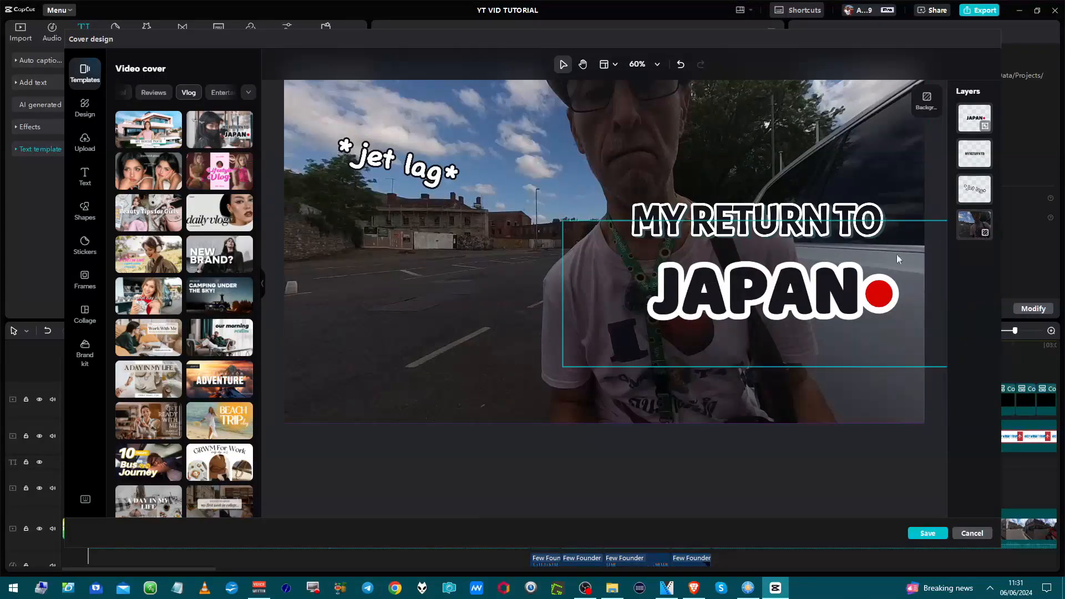
left_click(984, 224)
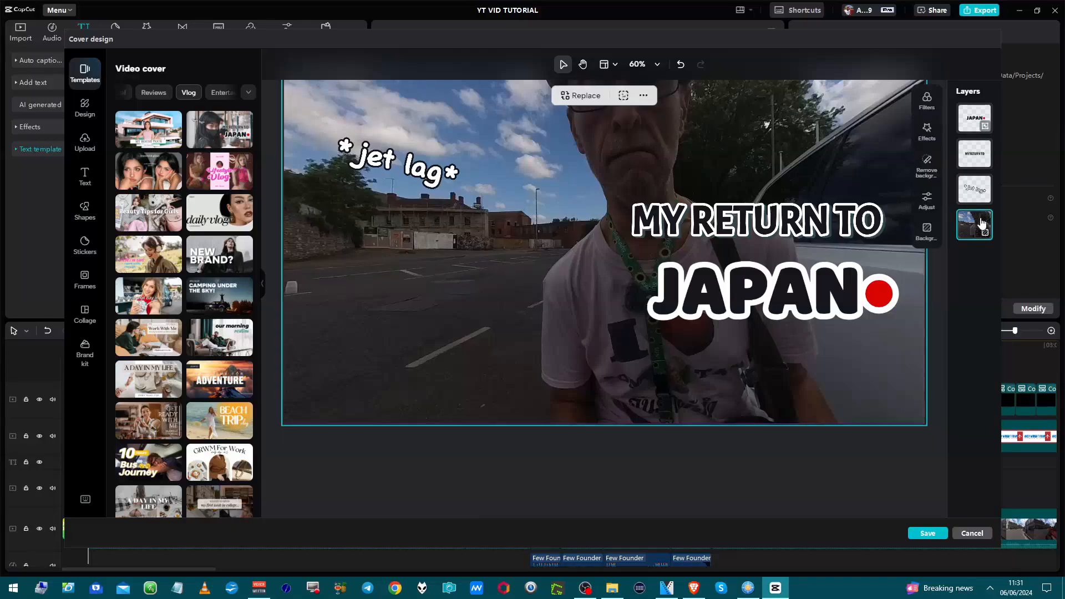
right_click(983, 224)
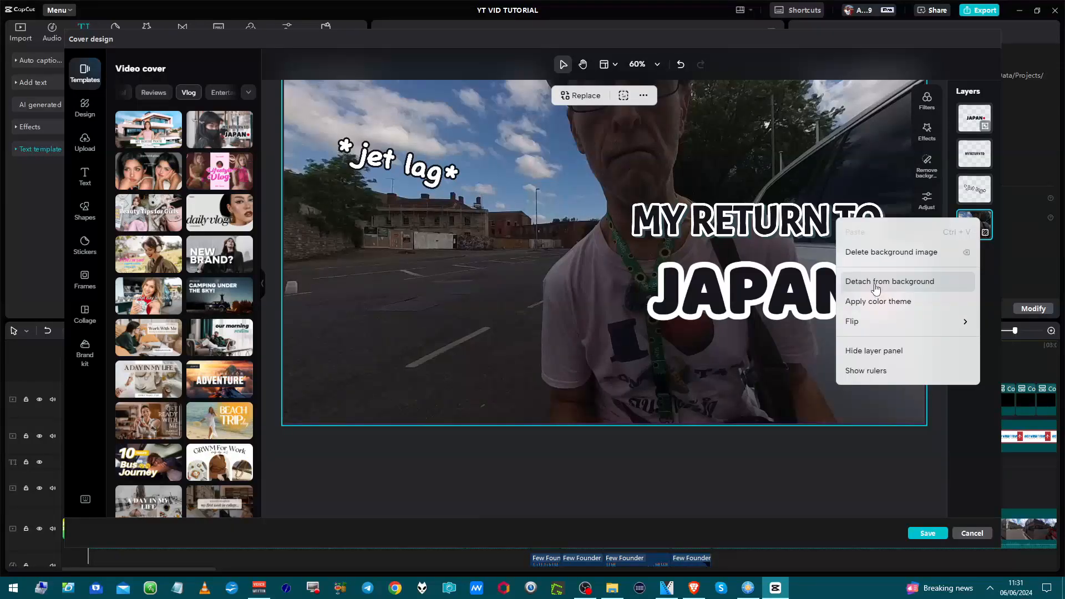
left_click(638, 97)
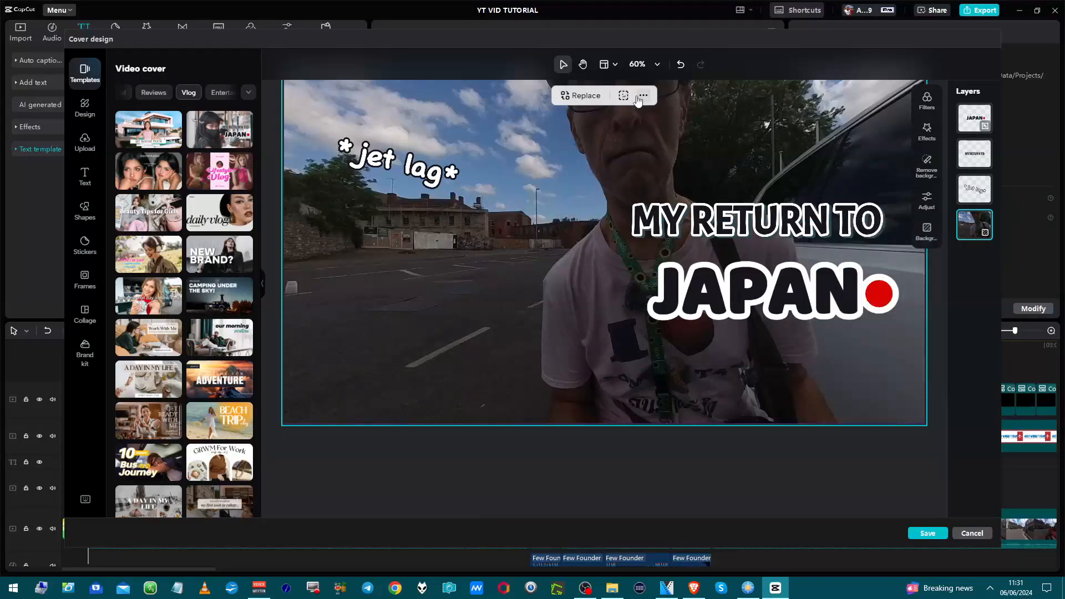
left_click(642, 96)
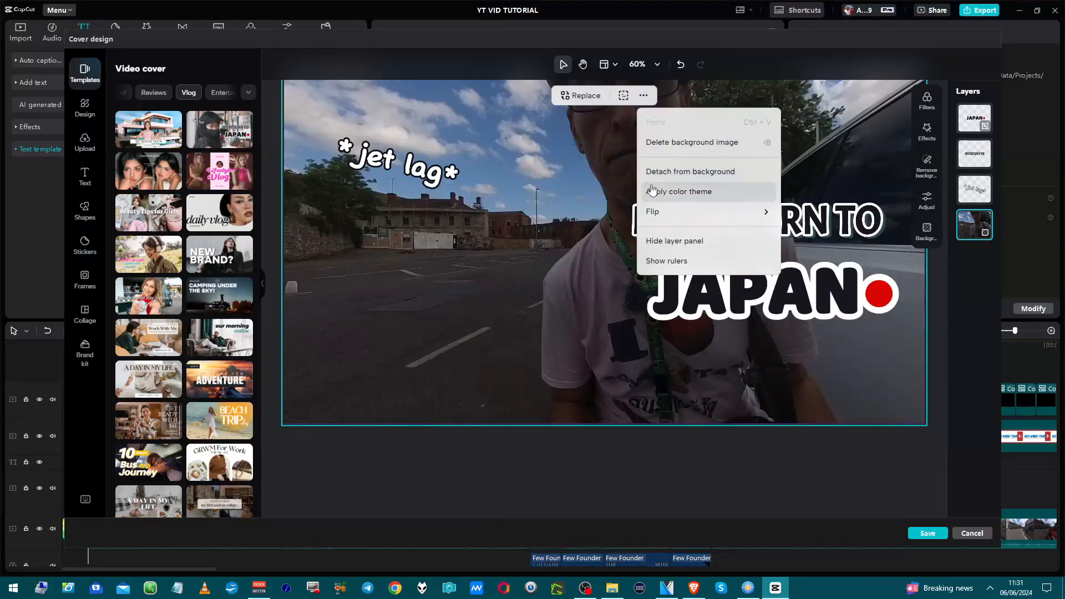
scroll(584, 210, "up", 3)
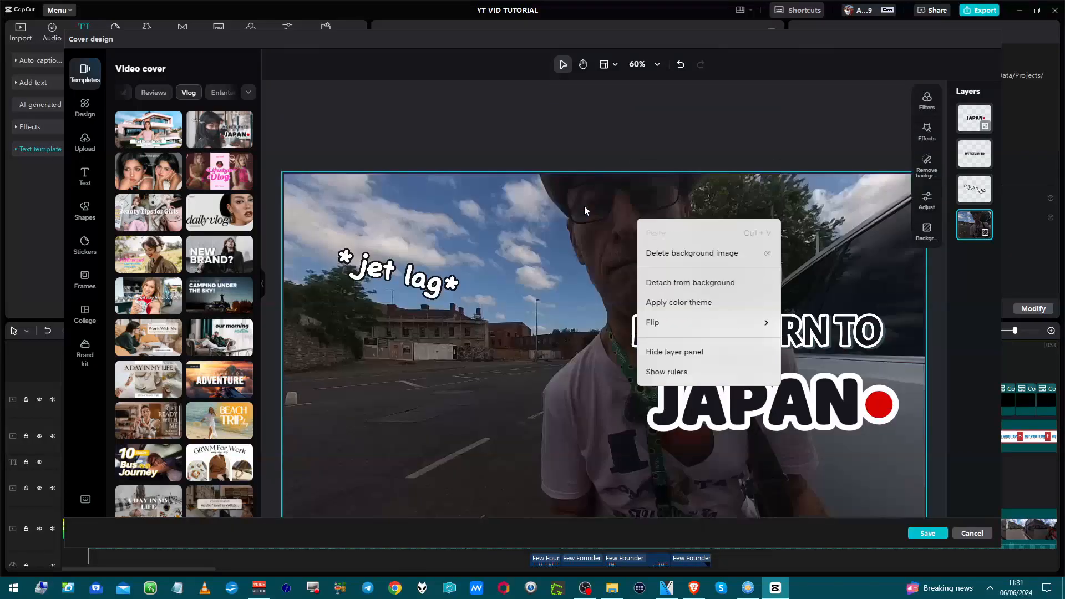
scroll(584, 214, "down", 1)
scroll(584, 211, "down", 2)
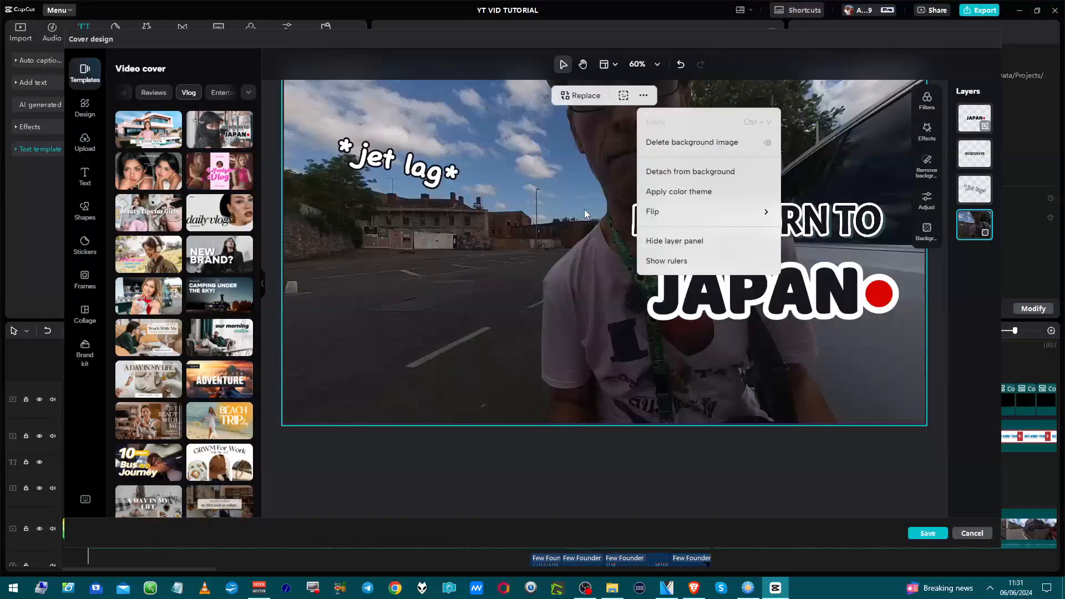
scroll(584, 211, "up", 1)
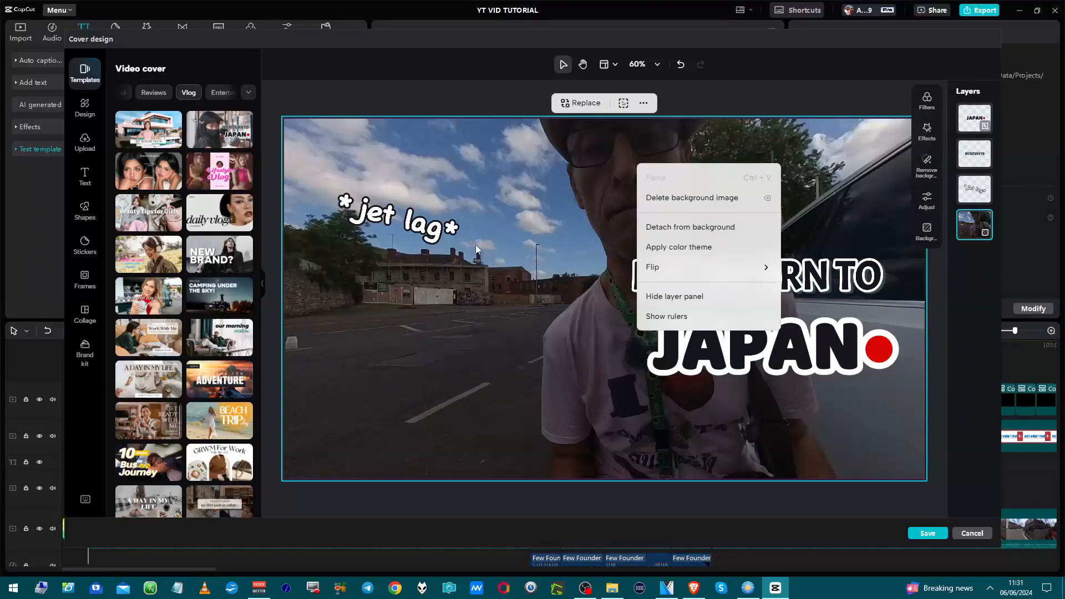
scroll(470, 248, "up", 3)
scroll(465, 251, "down", 3)
left_click(459, 254)
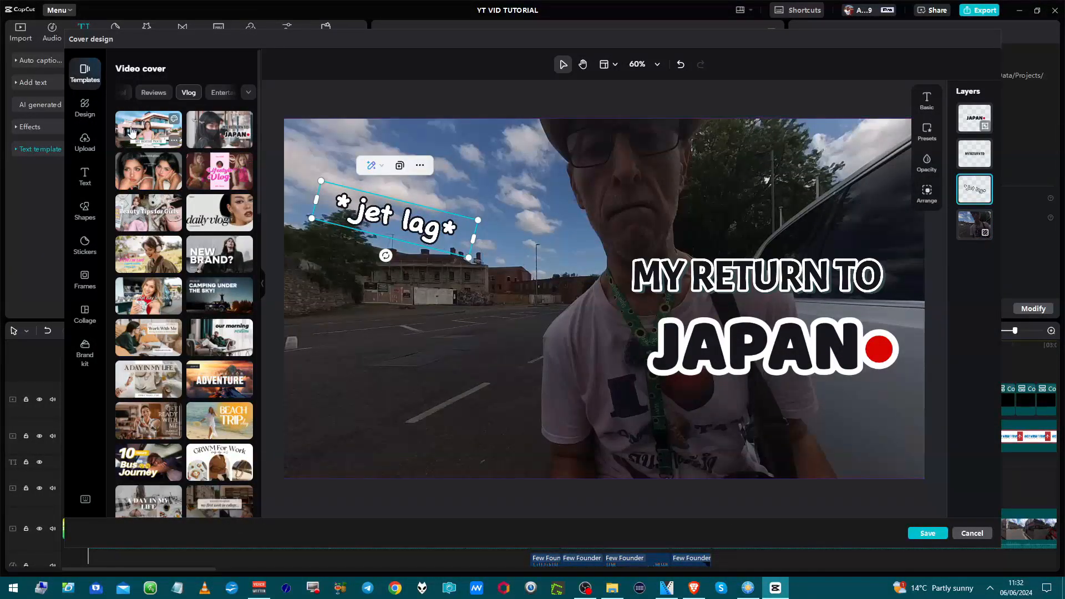
Capture a still from the video showing the man in the hat on the paved shopping street and save it to the project uploads.
left_click(91, 149)
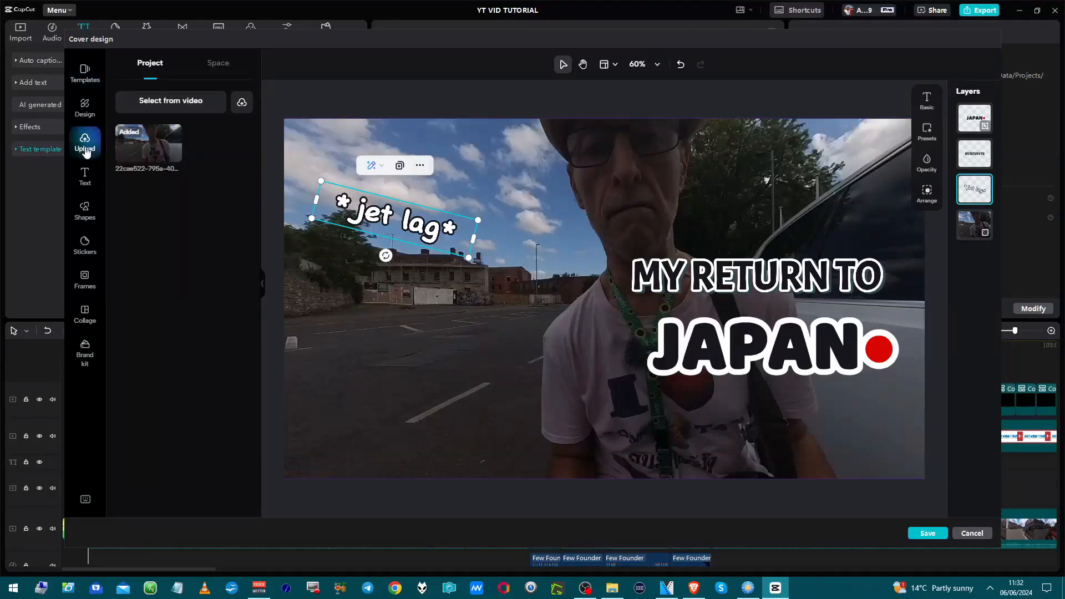
left_click(197, 105)
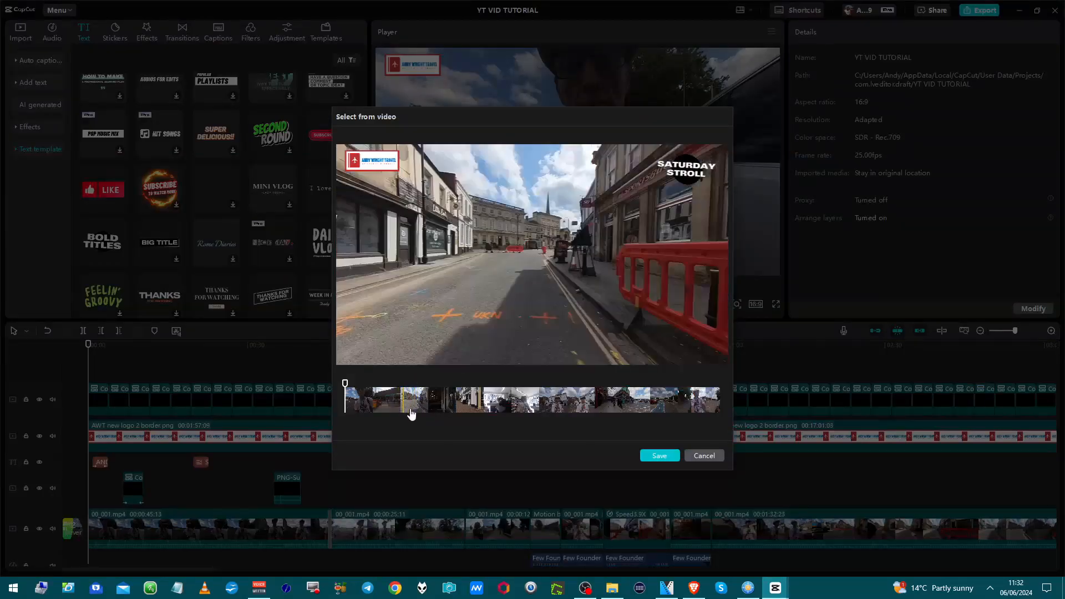
left_click(451, 410)
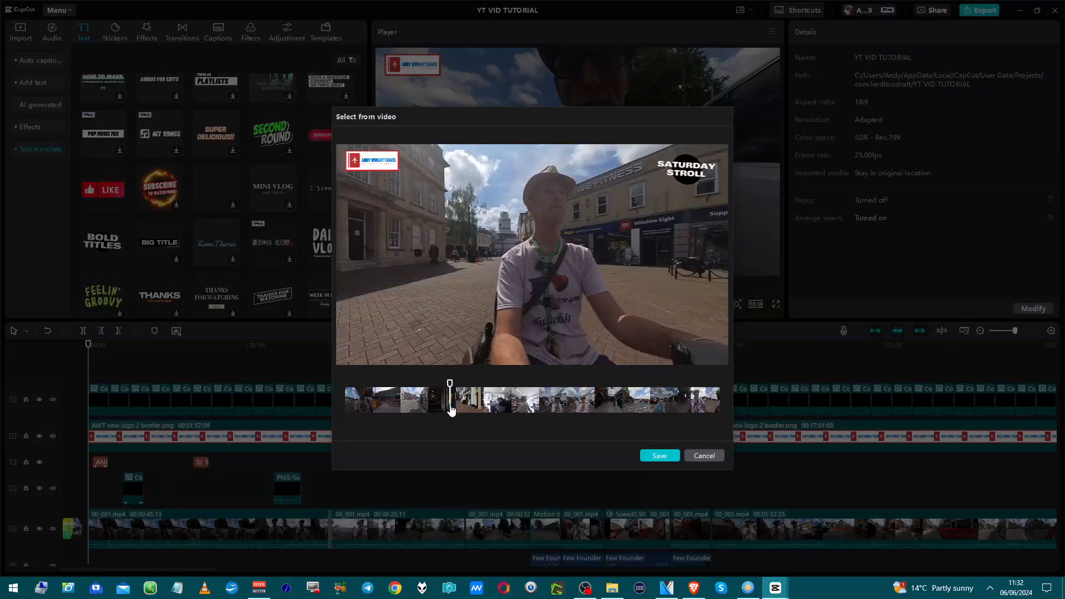
left_click(675, 455)
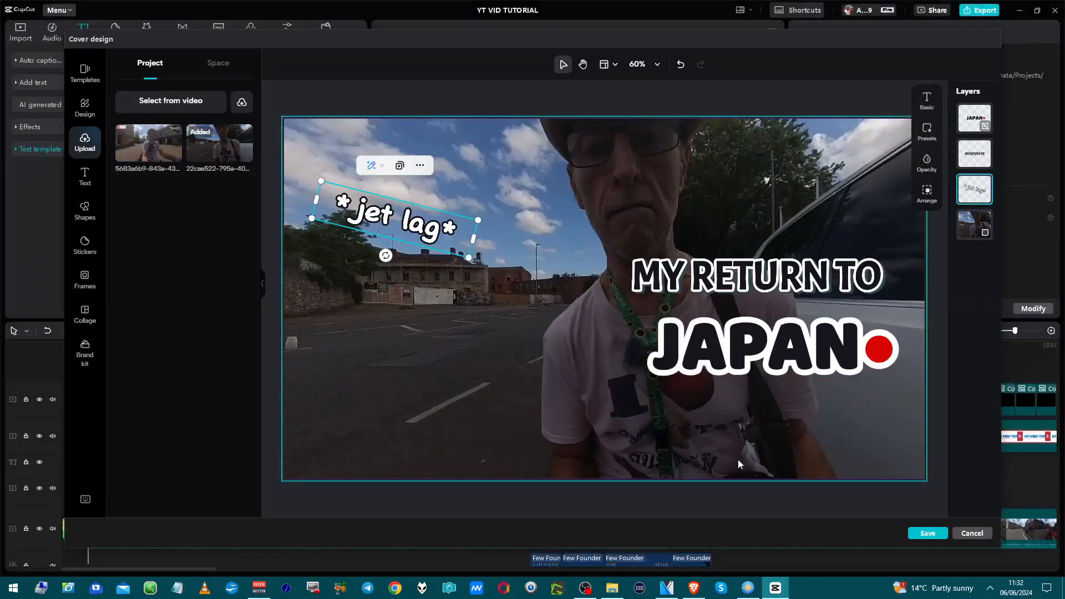
Add the captured street still to the cover and set it as the background.
left_click_drag(186, 153, 744, 244)
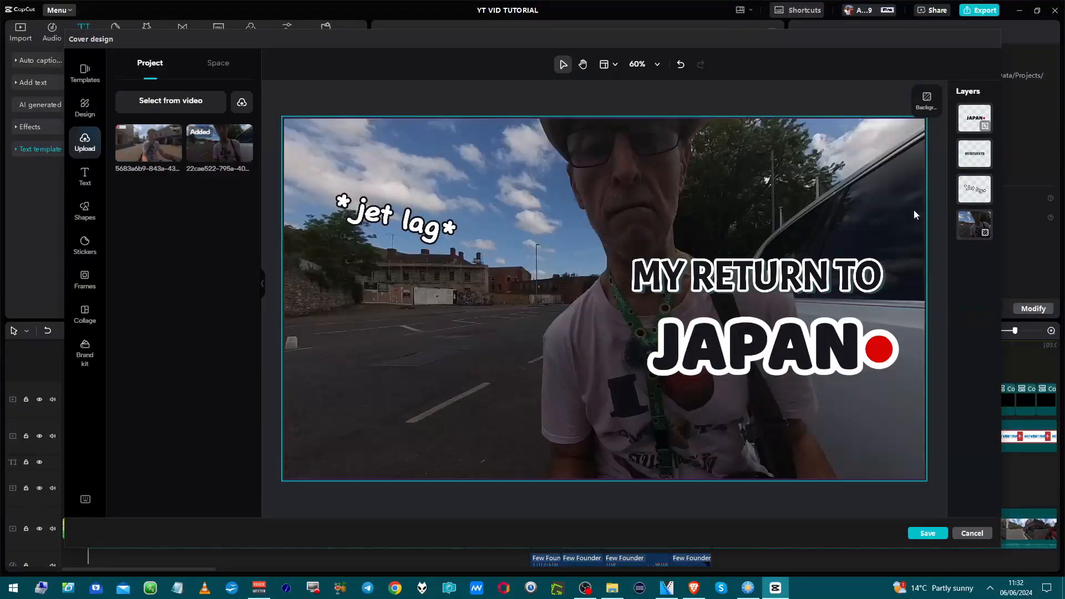
left_click(160, 151)
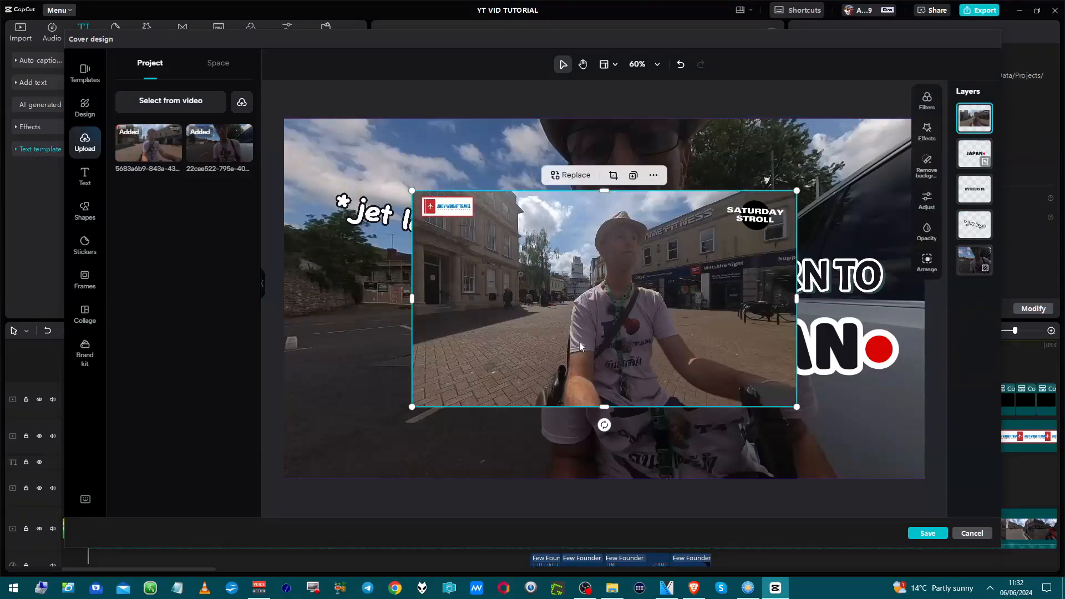
left_click(654, 175)
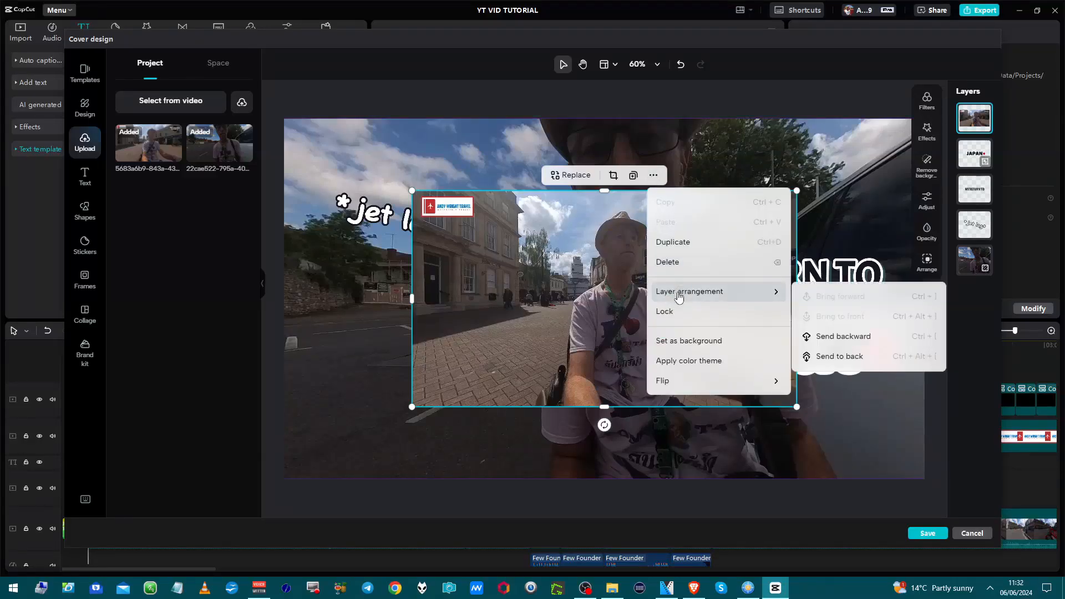
left_click(688, 342)
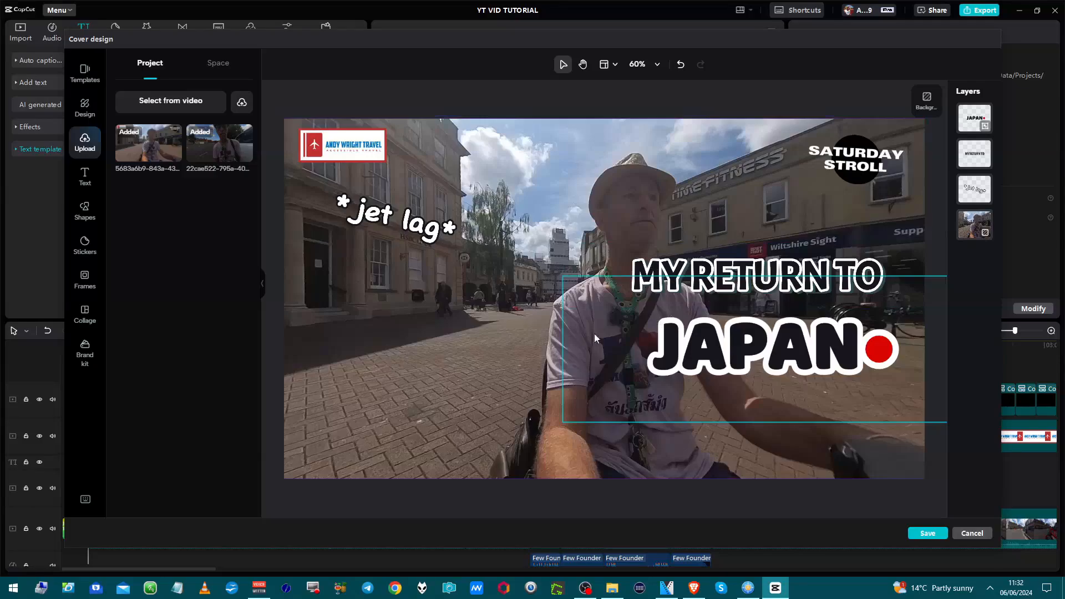
Move the "JAPAN" text left and slightly down, and the "MY RETURN TO" text left and slightly up.
left_click_drag(722, 311, 488, 330)
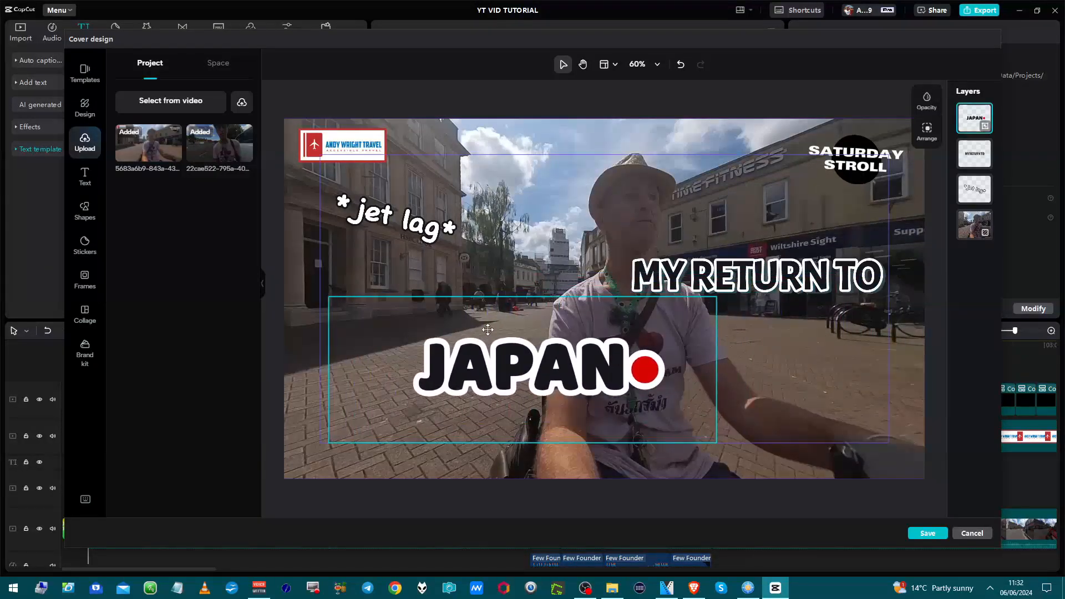
left_click_drag(758, 265, 678, 247)
left_click(845, 167)
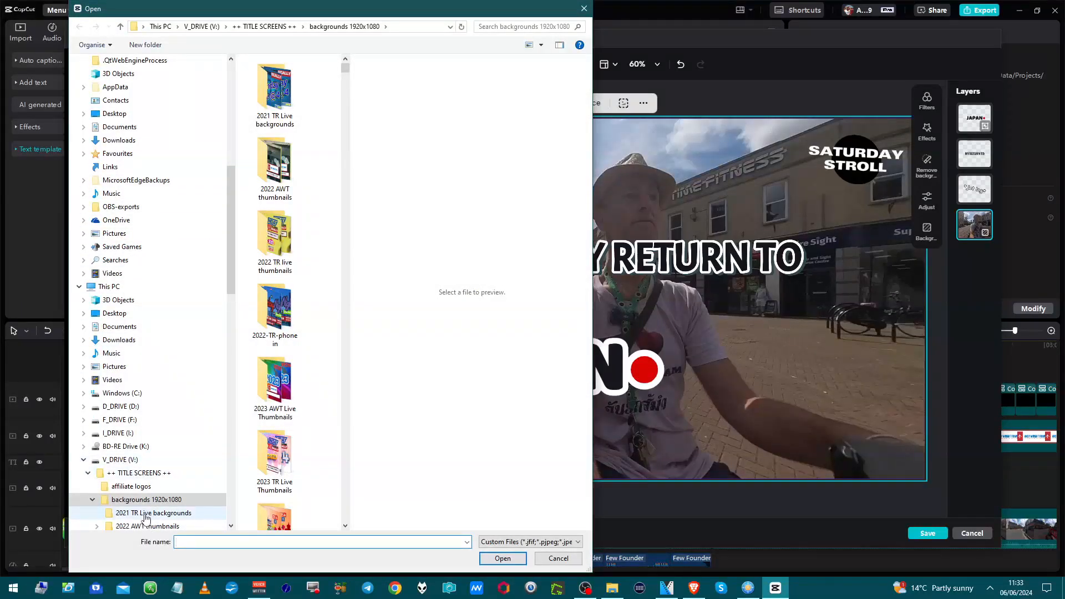
Upload the Pond5 logo mosaic image from the "affiliate logos" folder and place it in the cover's lower-left area.
left_click(147, 486)
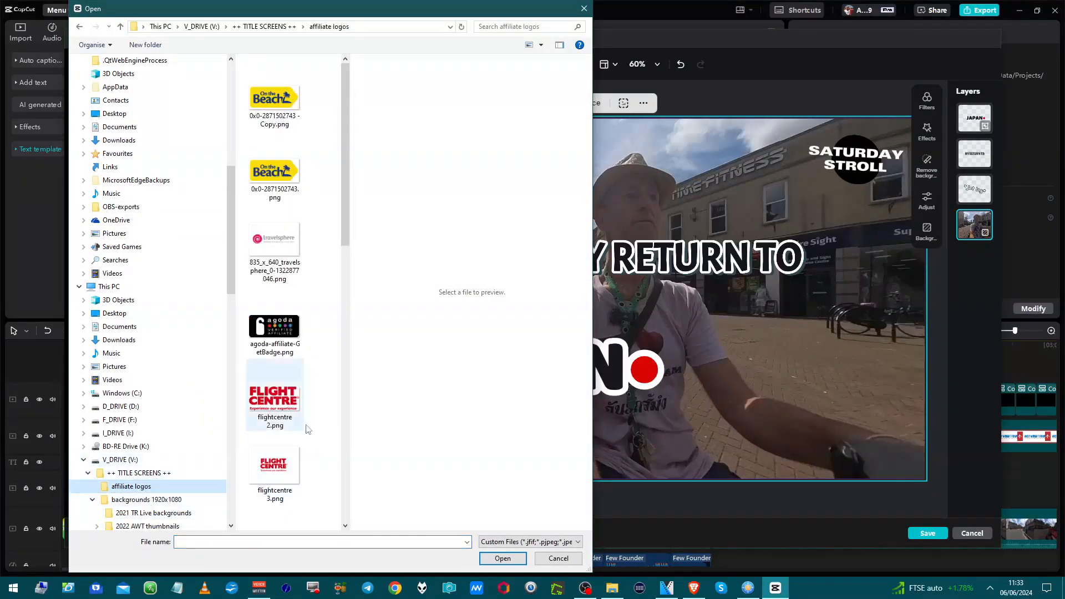
scroll(327, 420, "down", 5)
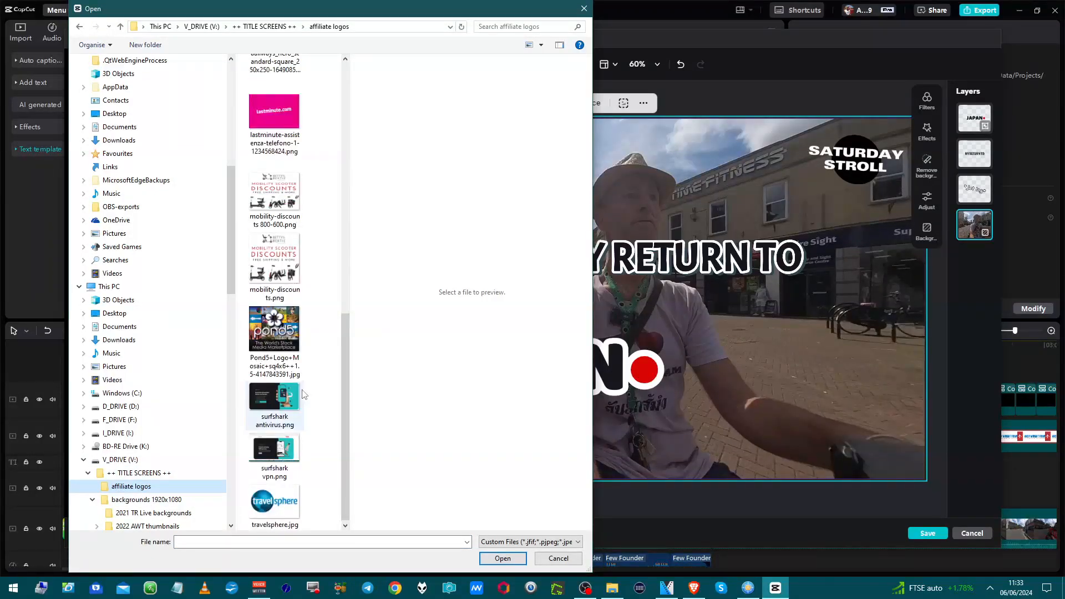
left_click(280, 344)
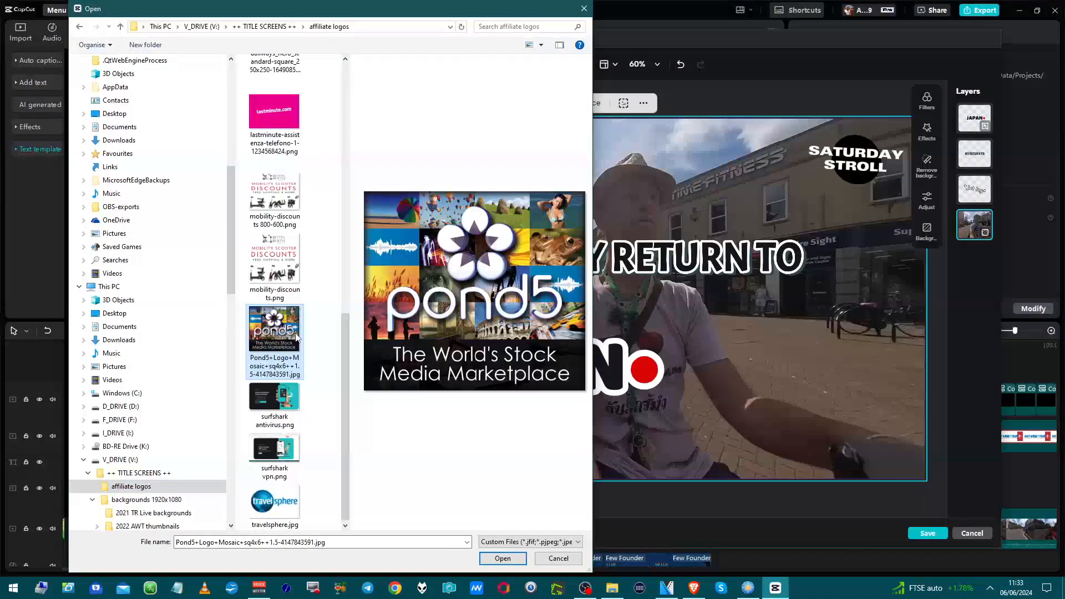
left_click(506, 559)
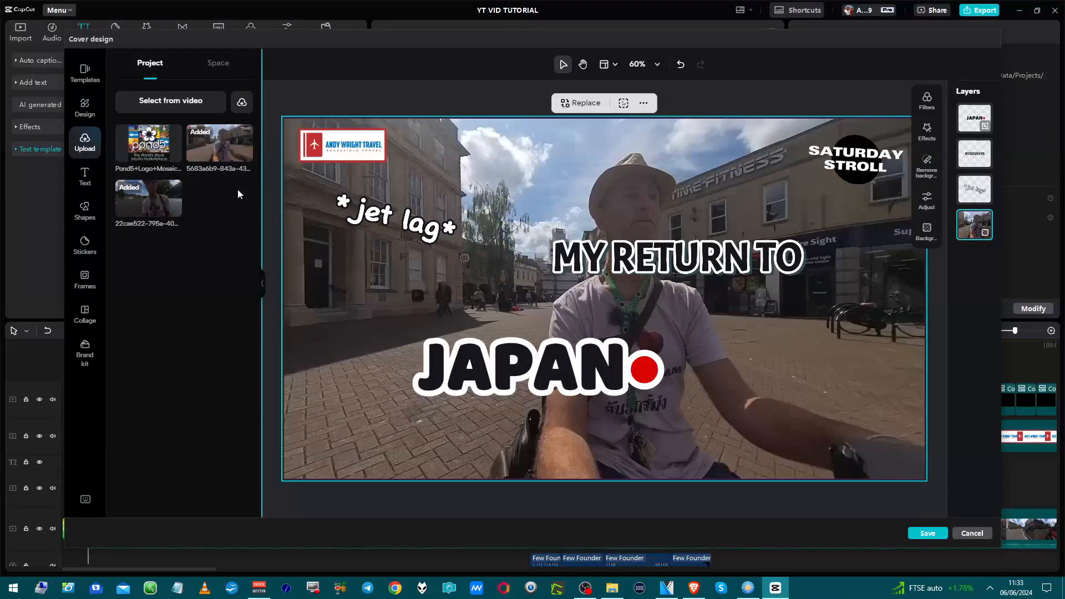
left_click(154, 142)
left_click_drag(632, 226, 478, 290)
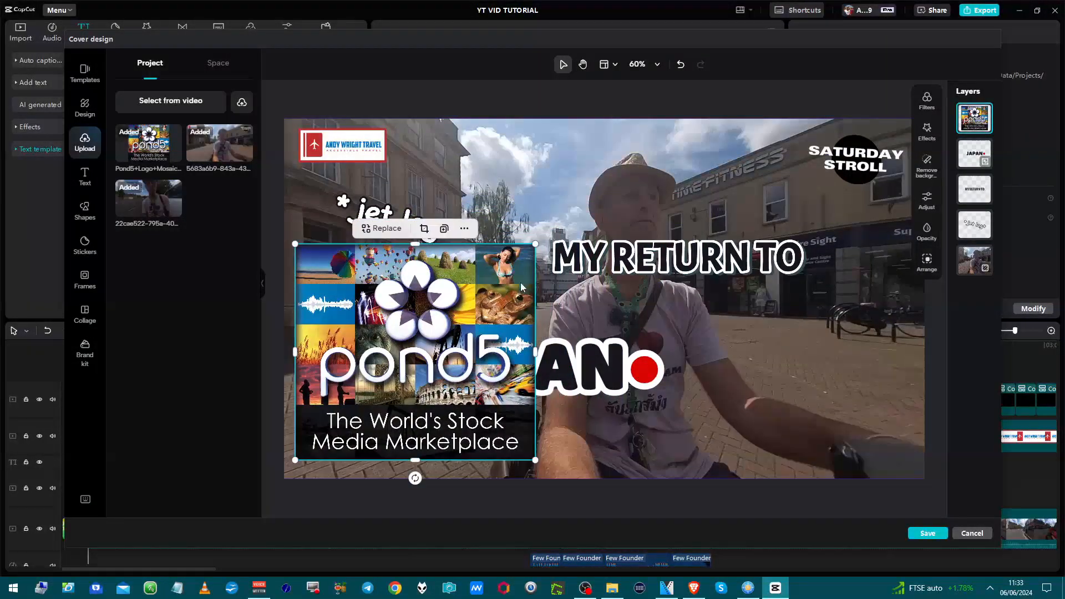
left_click(536, 251)
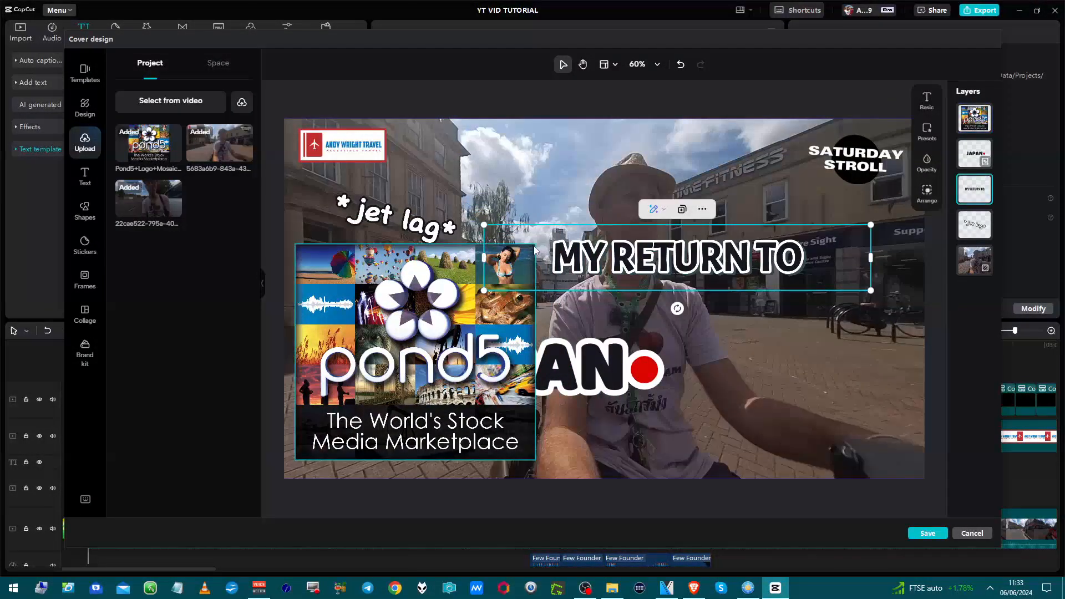
left_click(533, 251)
left_click(493, 283)
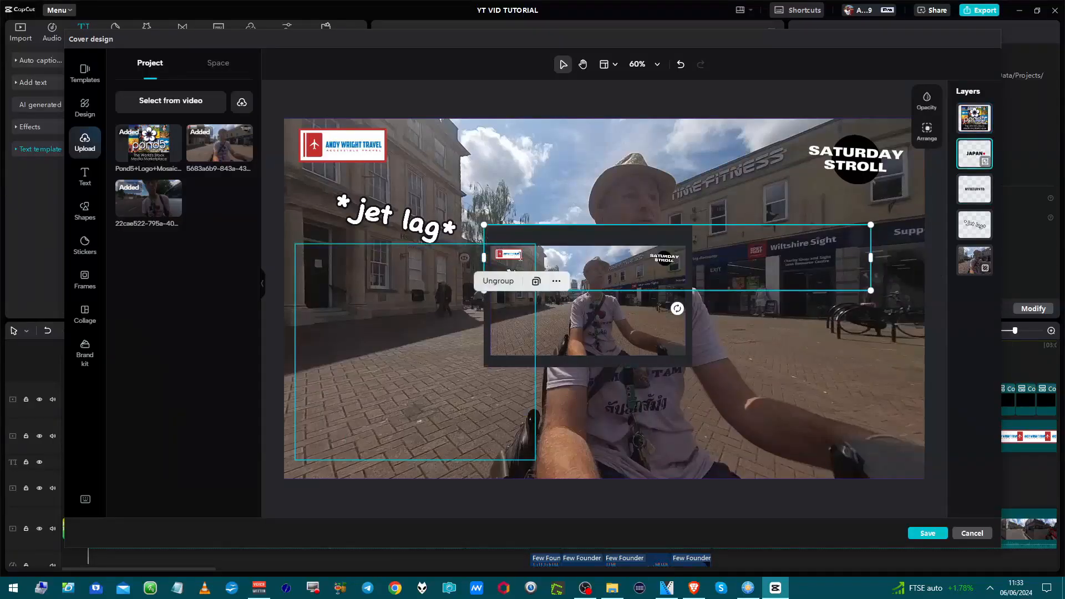
Duplicate the Pond5 logo mosaic image on the cover, and delete the extra copy.
left_click(447, 373)
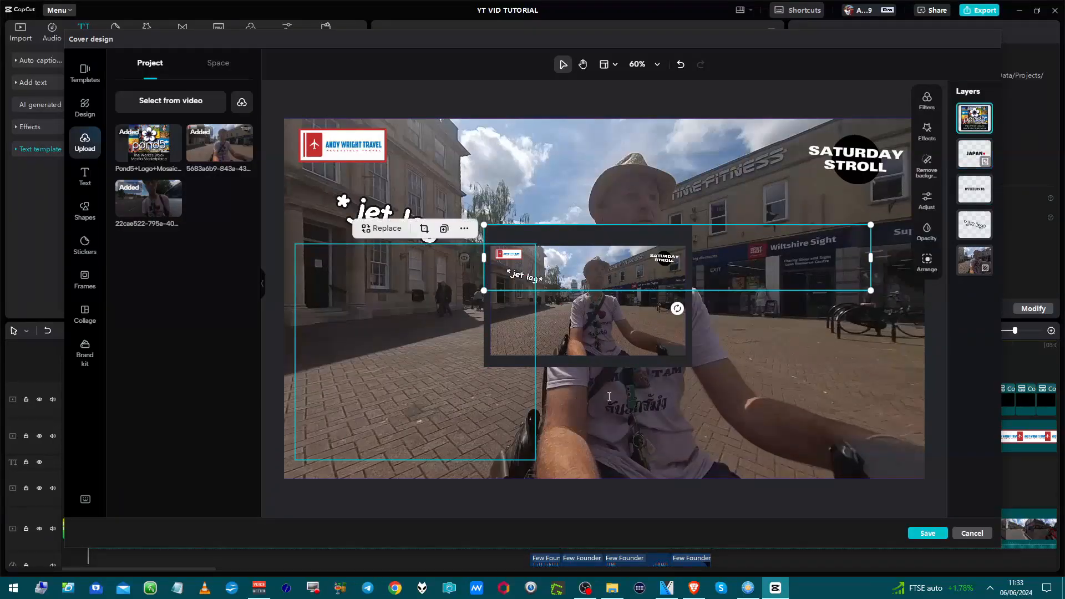
left_click(444, 229)
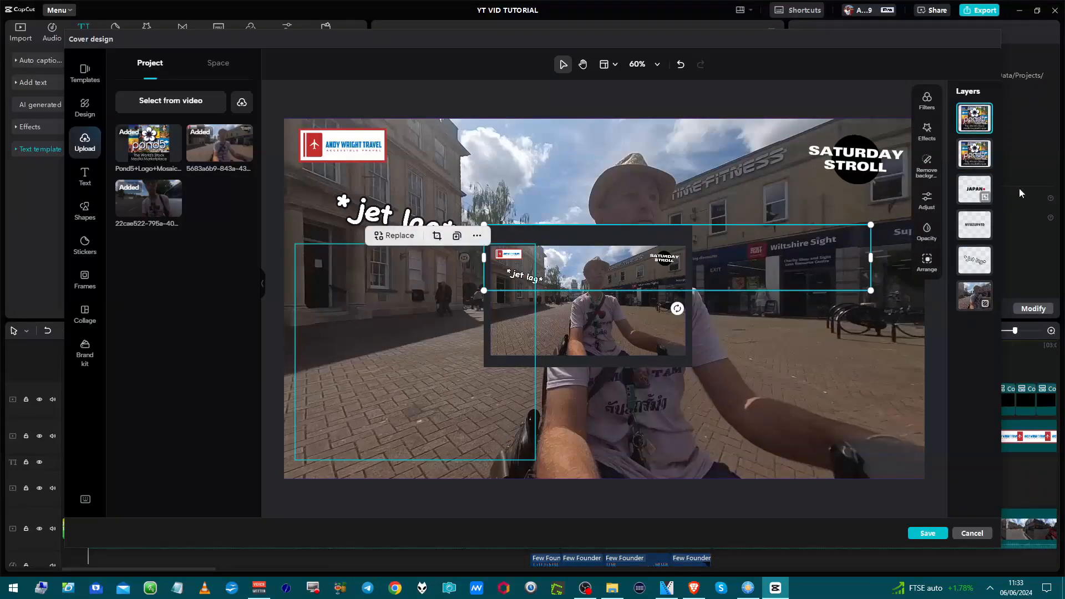
right_click(982, 129)
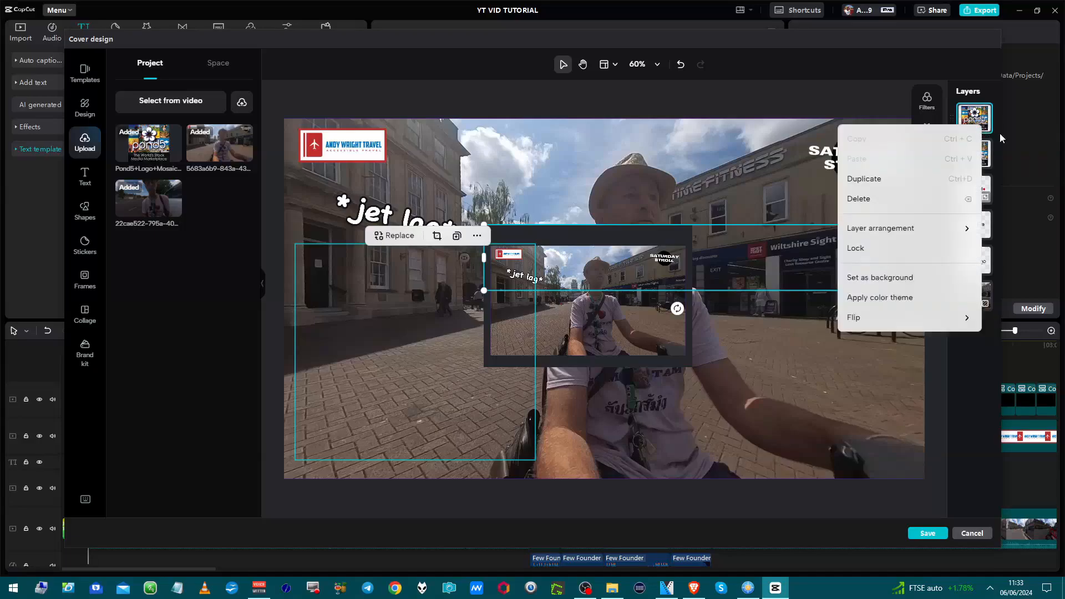
left_click(959, 198)
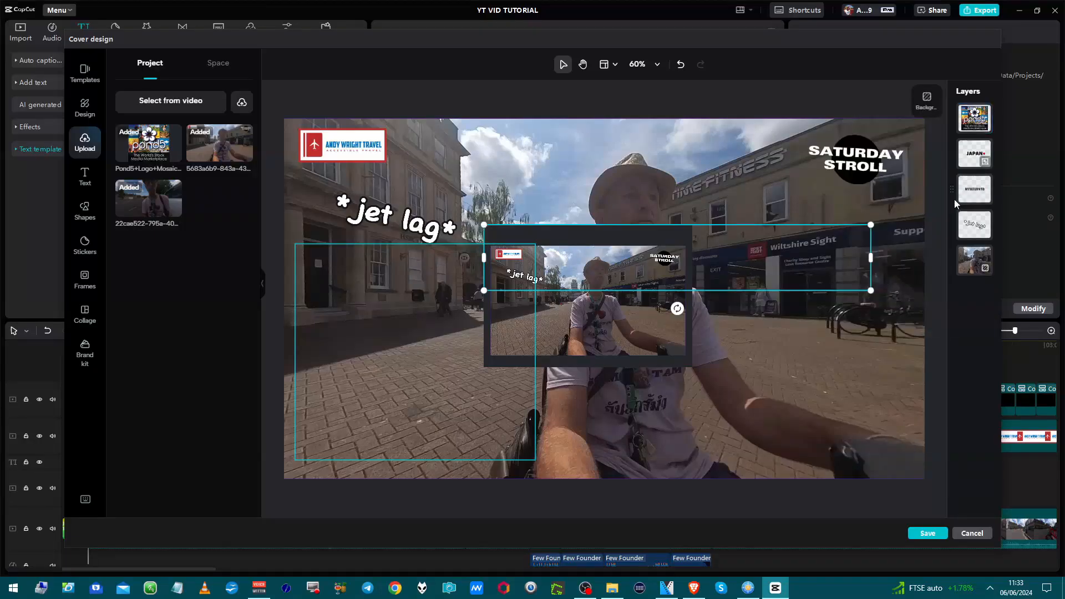
right_click(978, 128)
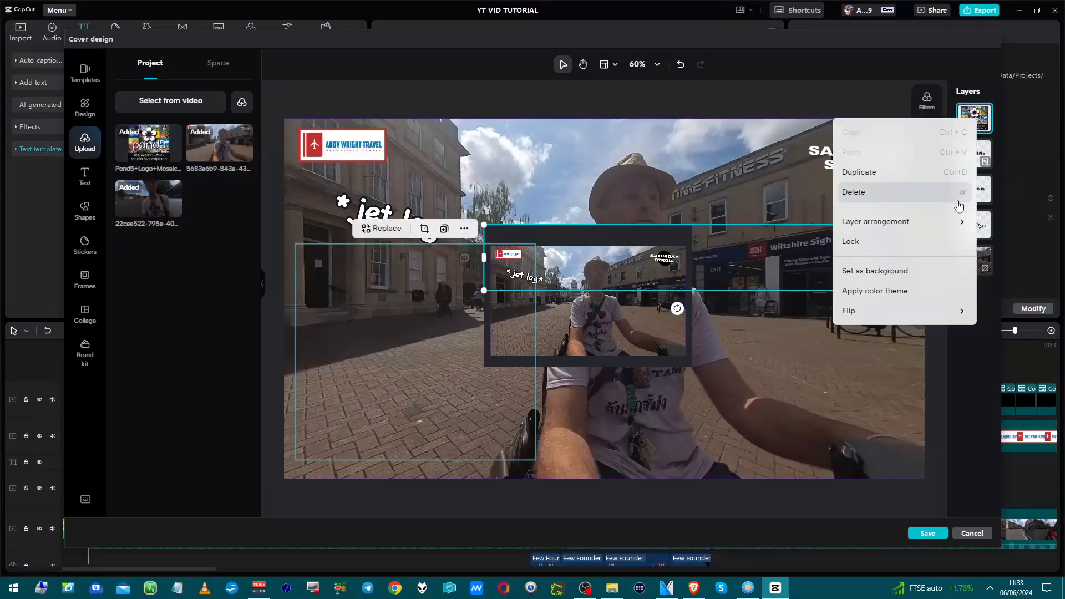
mouse_move(944, 230)
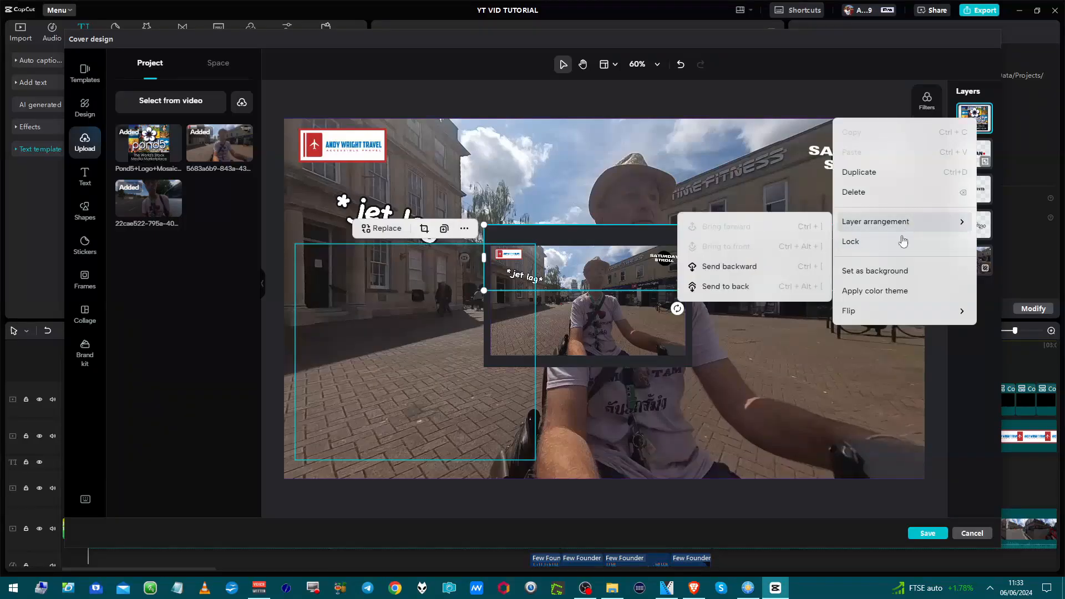
Ungroup the "JAPAN" text and its red circle on the cover.
left_click(521, 371)
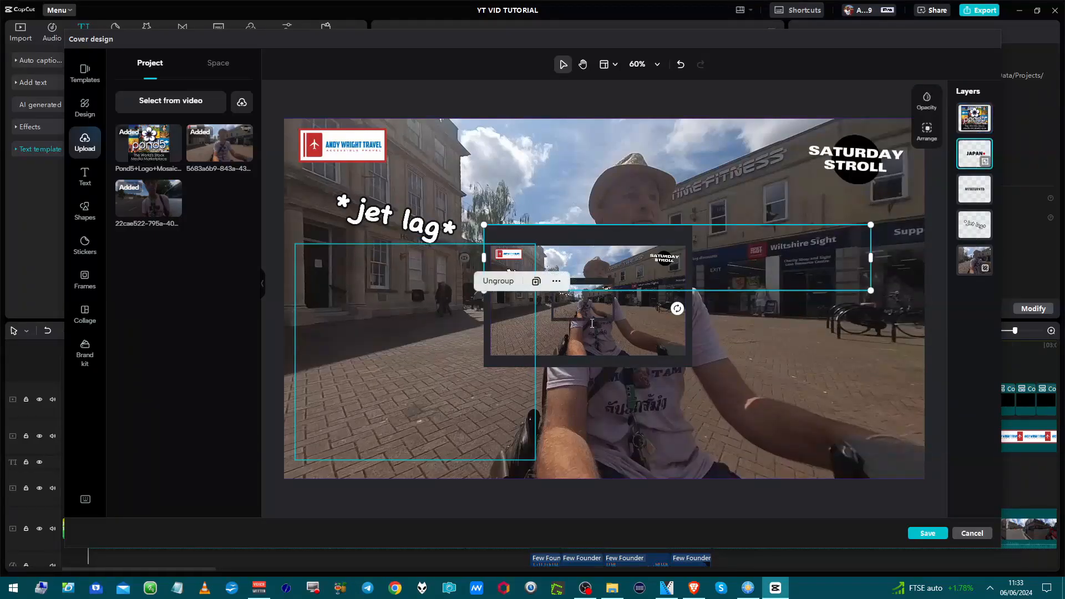
left_click(511, 280)
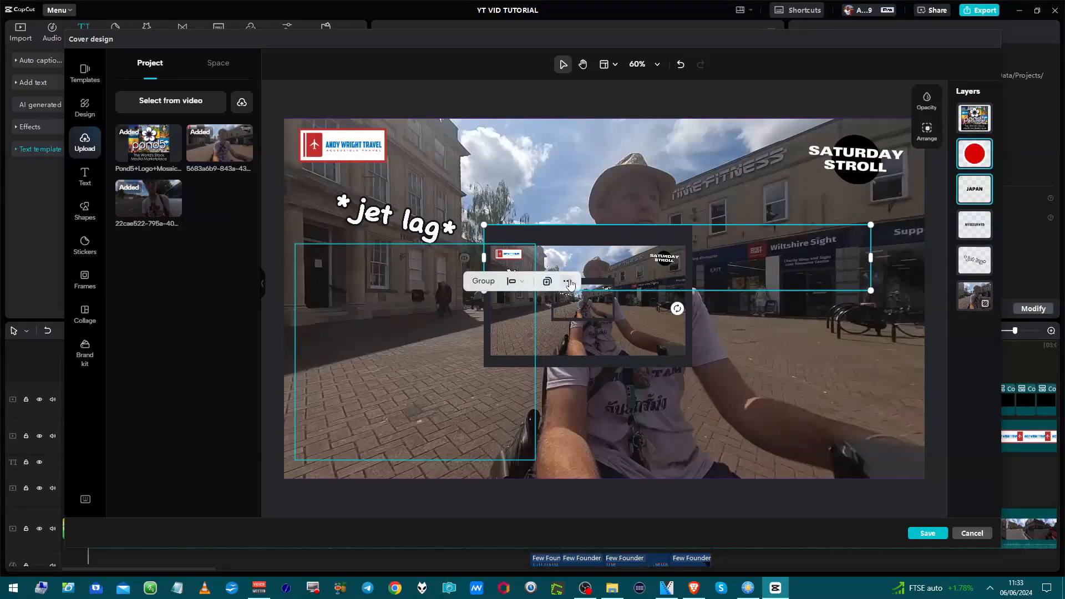
left_click(607, 242)
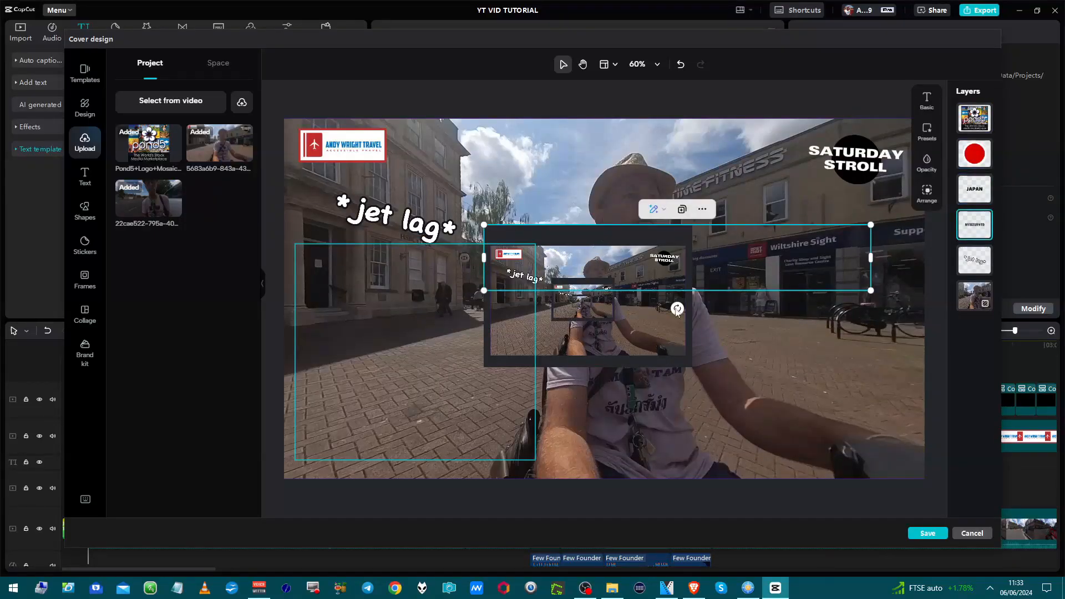
left_click(663, 349)
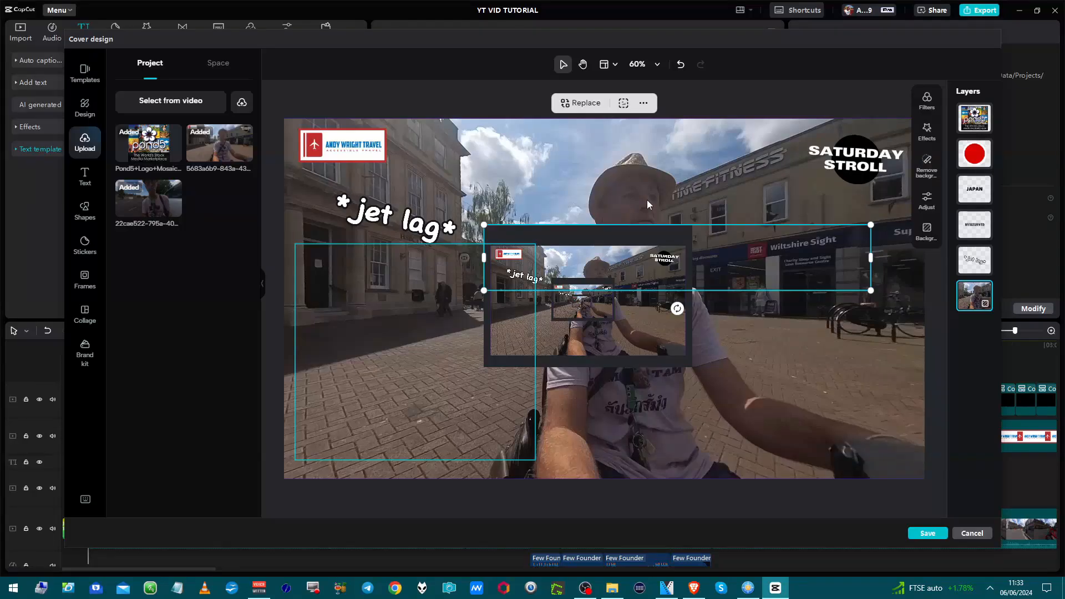
Undo the recent cover edits step by step, back to the earlier layers with "PART TWO", the heart and "SATURDAY STROLL".
key("ctrl+z")
key("ctrl+z")
key("ctrl+z")
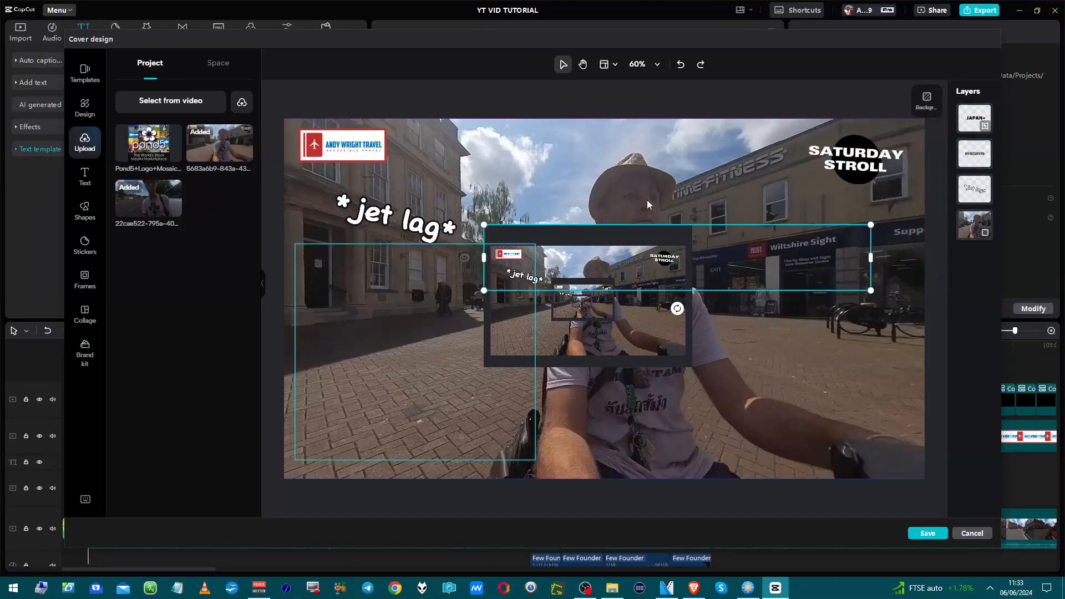
key("ctrl+z")
key("ctrl+z")
key("ctrl+z")
key("ctrl+z")
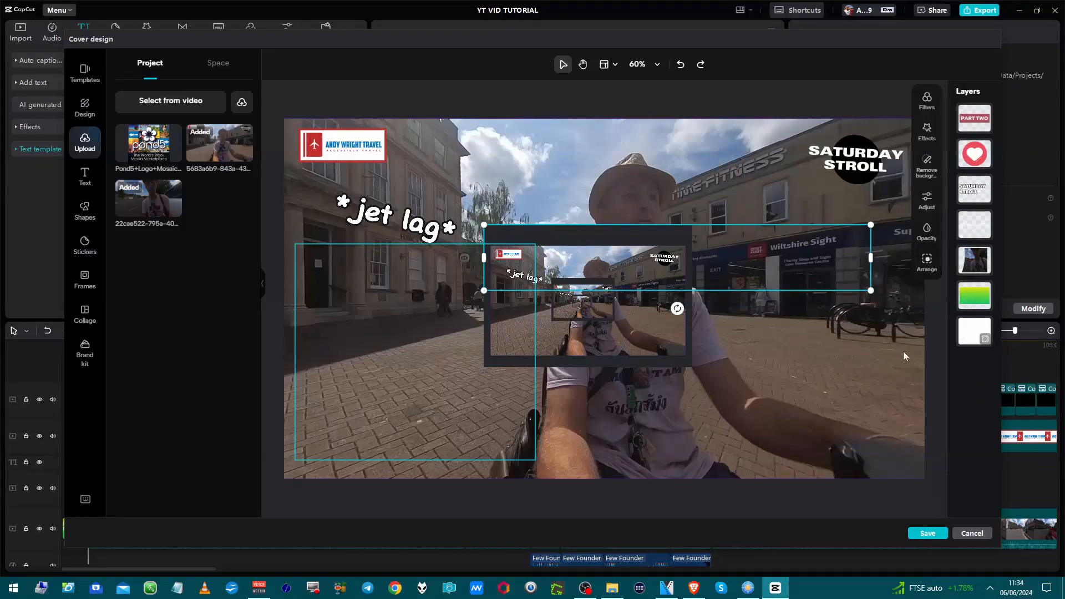
Exit the cover design without saving the changes and return to the video timeline.
left_click(976, 347)
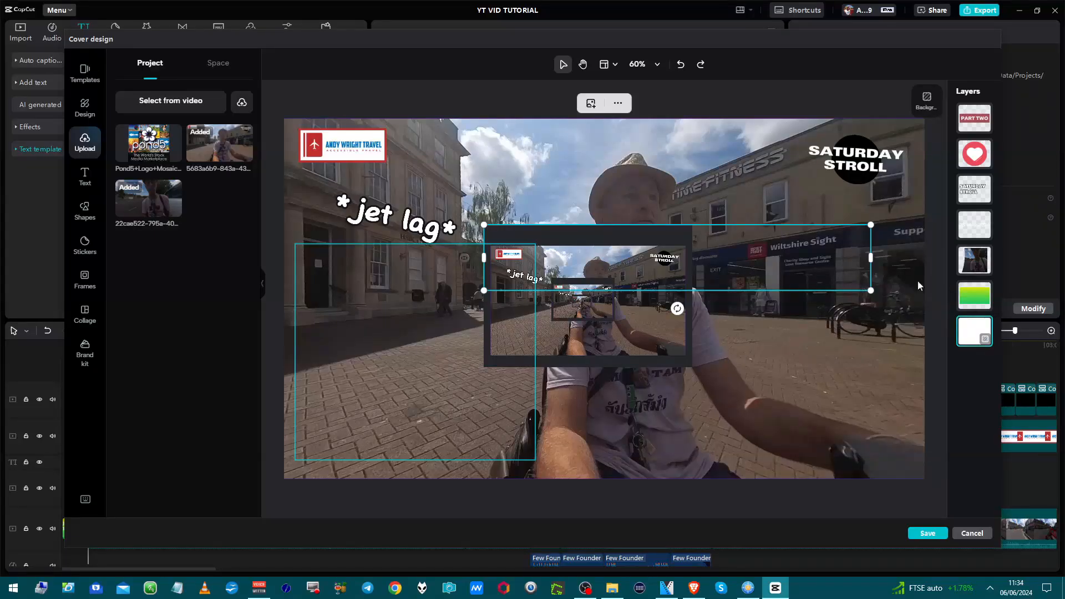
left_click(972, 533)
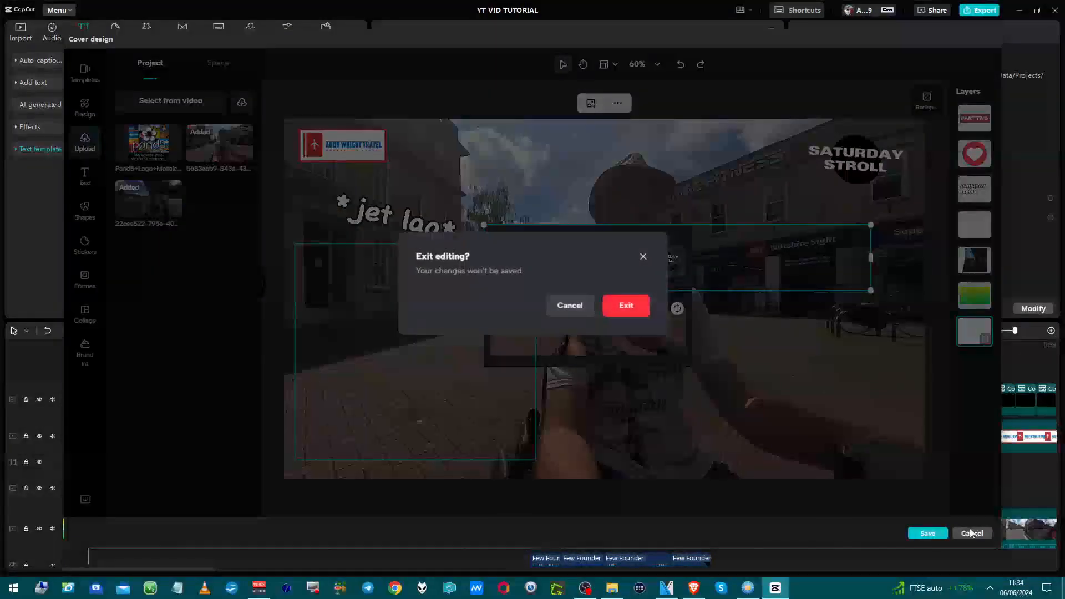
left_click(624, 306)
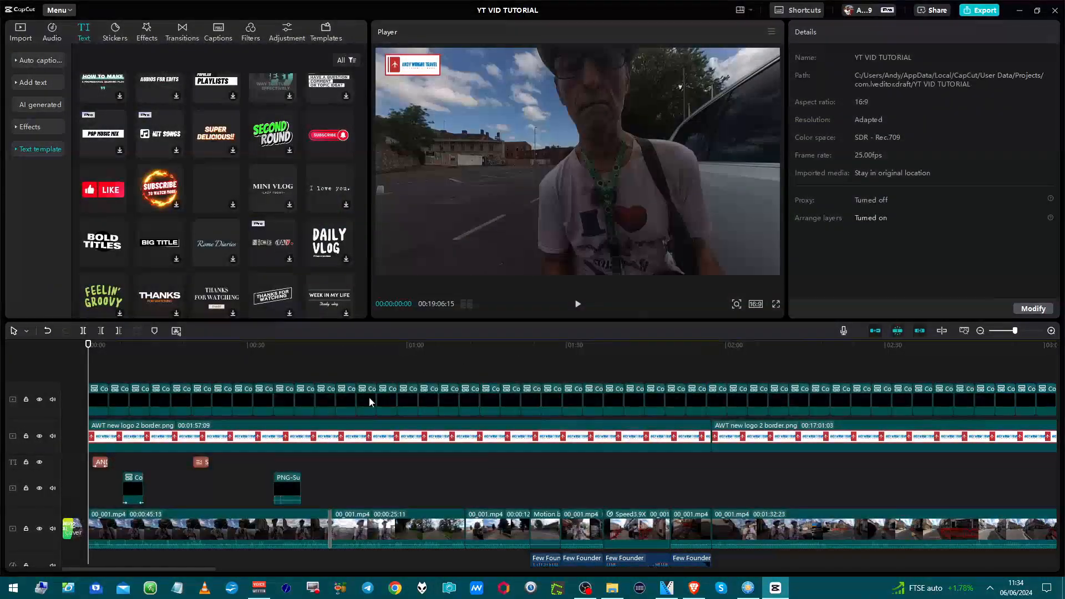